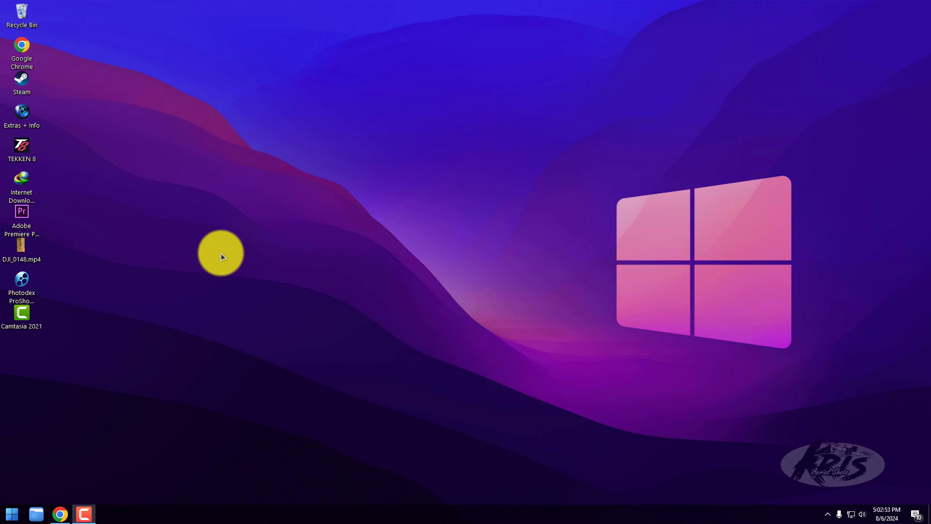
- Switch to Chrome and view the page about Photodex in the other browser tab
left_click(220, 253)
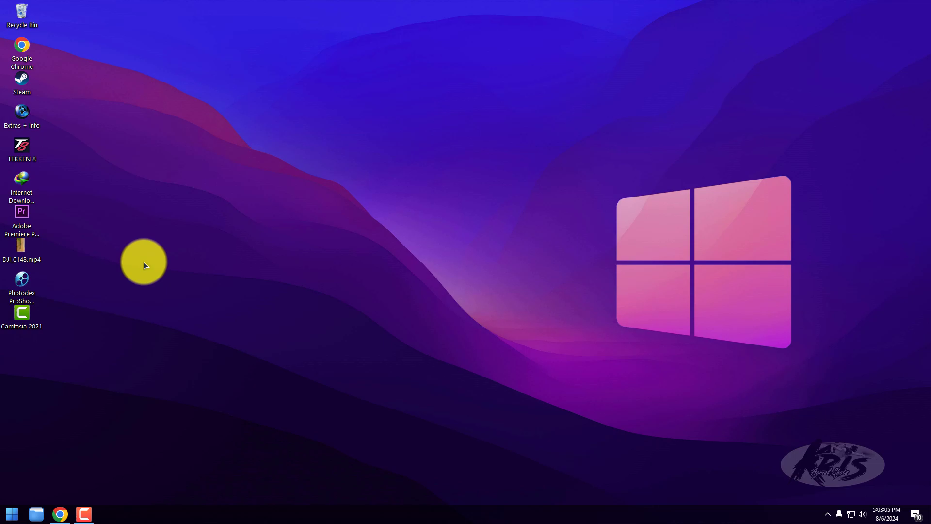
left_click(61, 516)
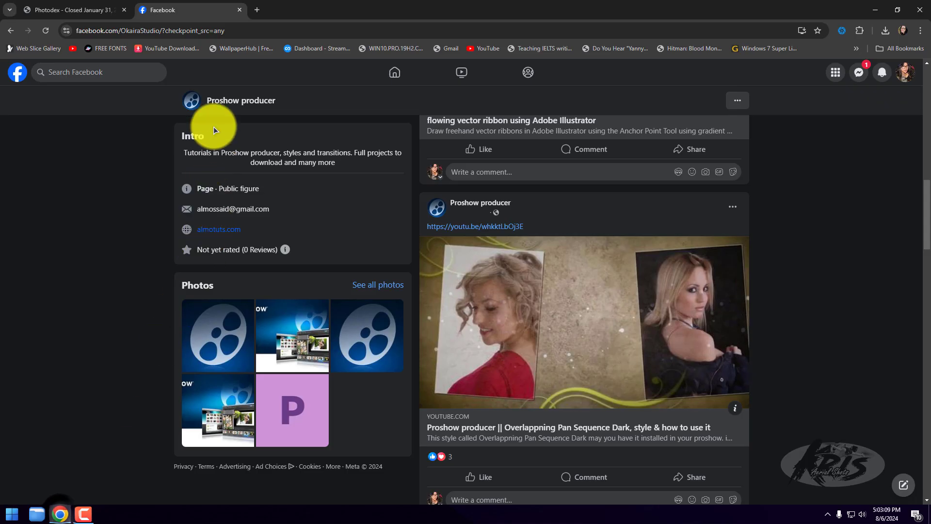
left_click(68, 10)
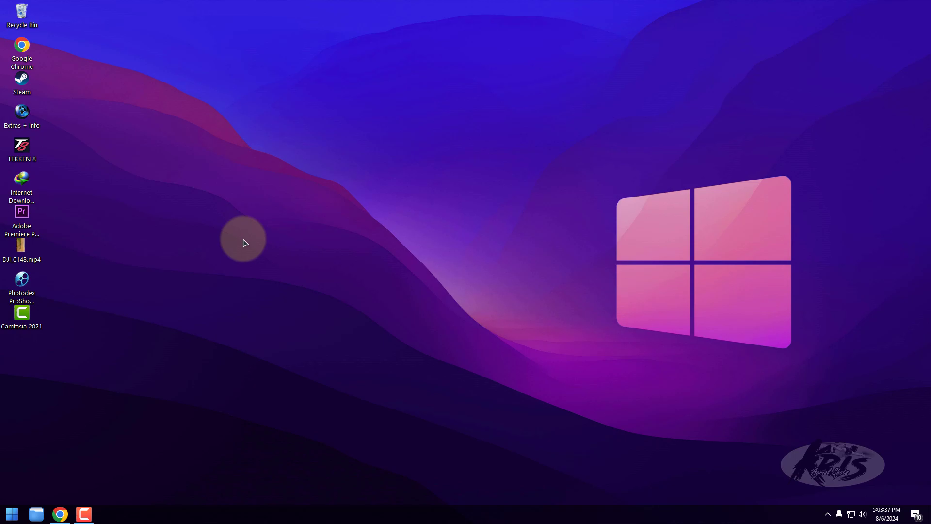
left_click(101, 245)
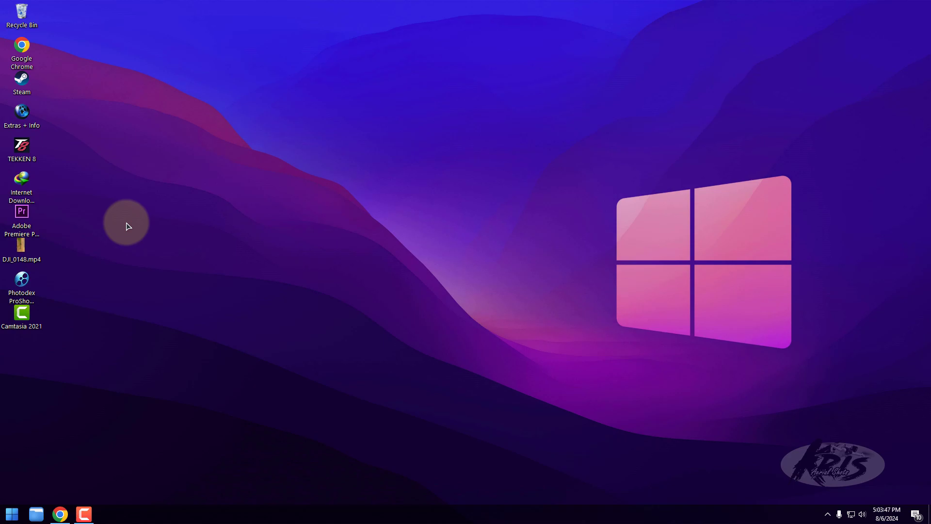
- Launch Photodex ProShow Producer from the desktop and reposition the New Slide Show dialog
double_click(22, 284)
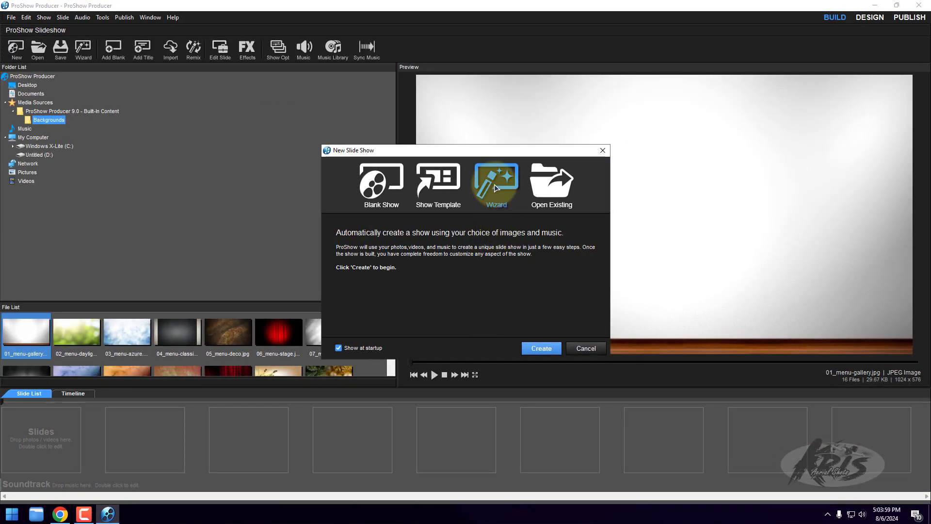
left_click_drag(484, 157, 565, 110)
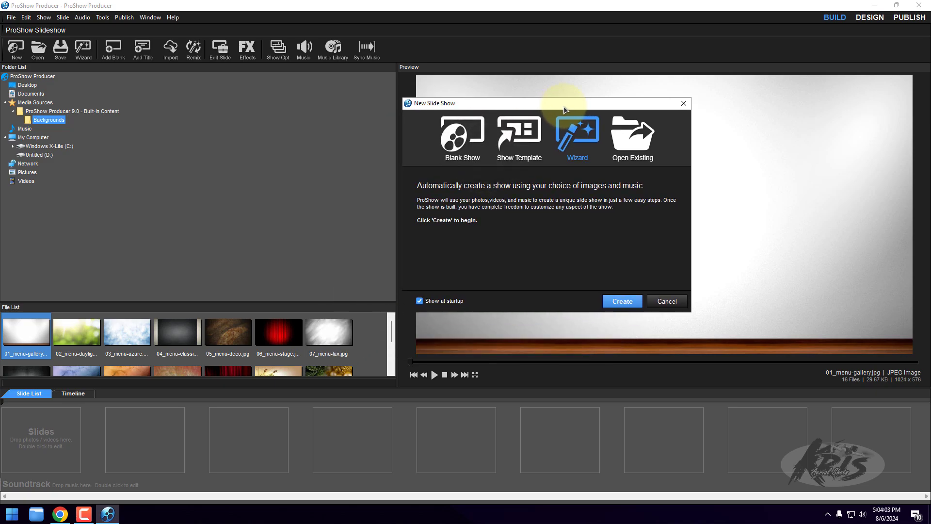
left_click_drag(564, 110, 477, 116)
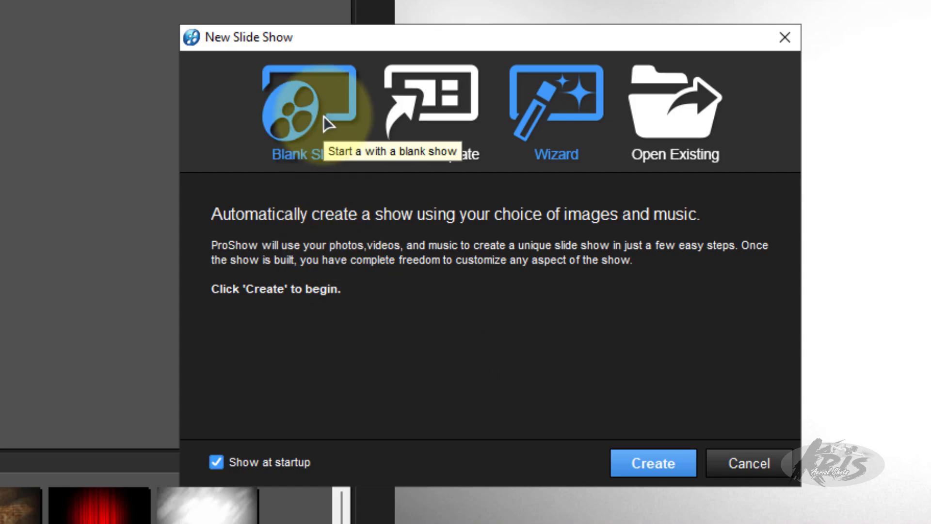
- Create a blank show titled "sample" with the 16:9 (Widescreen) aspect ratio
left_click(307, 110)
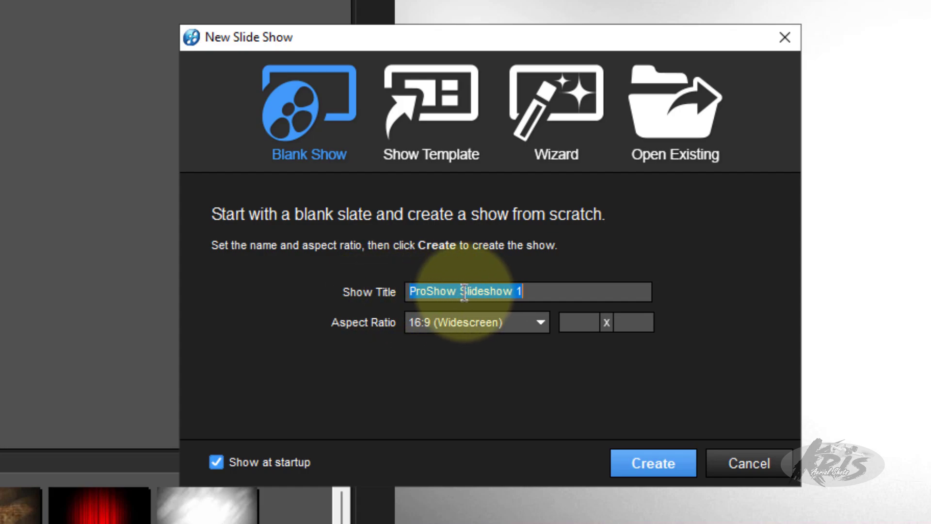
type("sampl")
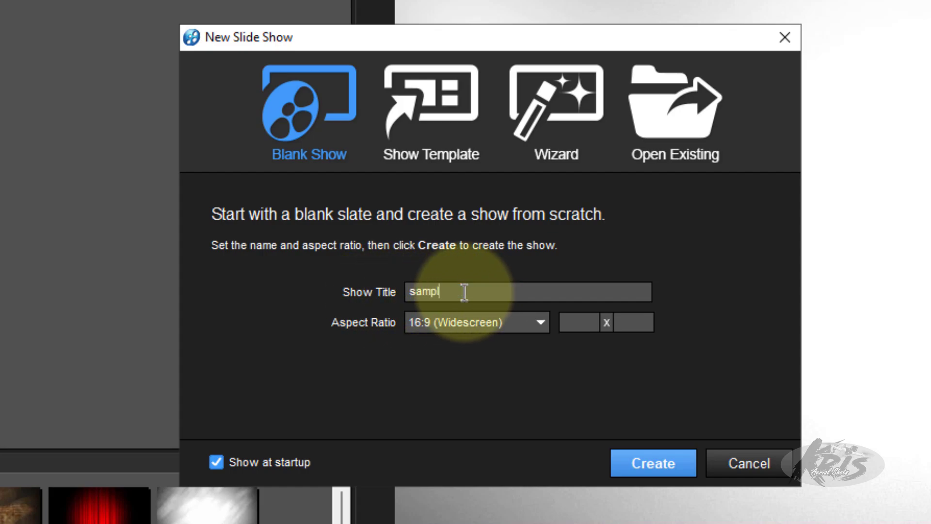
type("e")
left_click(533, 322)
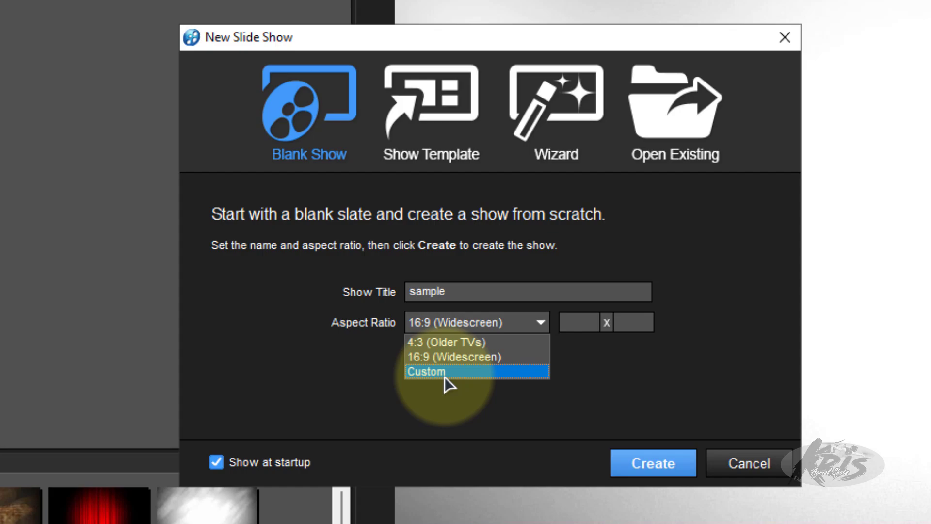
left_click(668, 406)
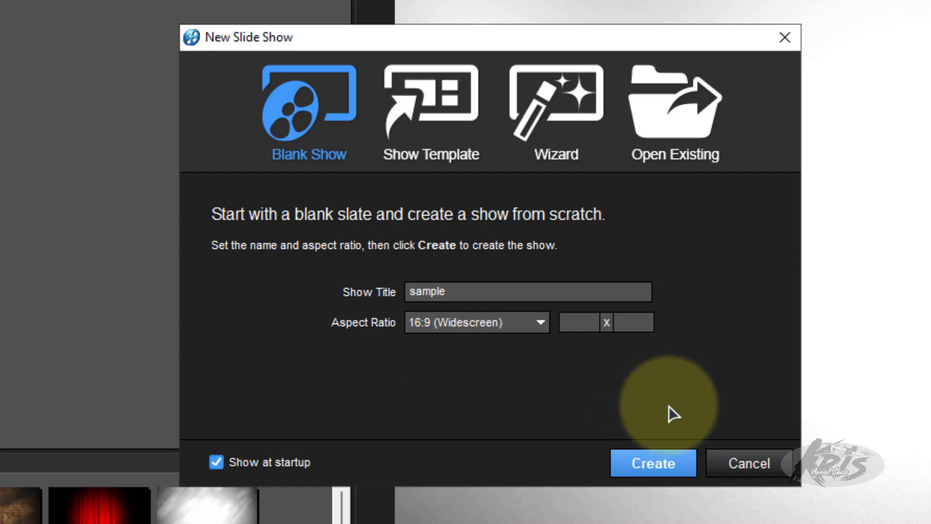
left_click(663, 469)
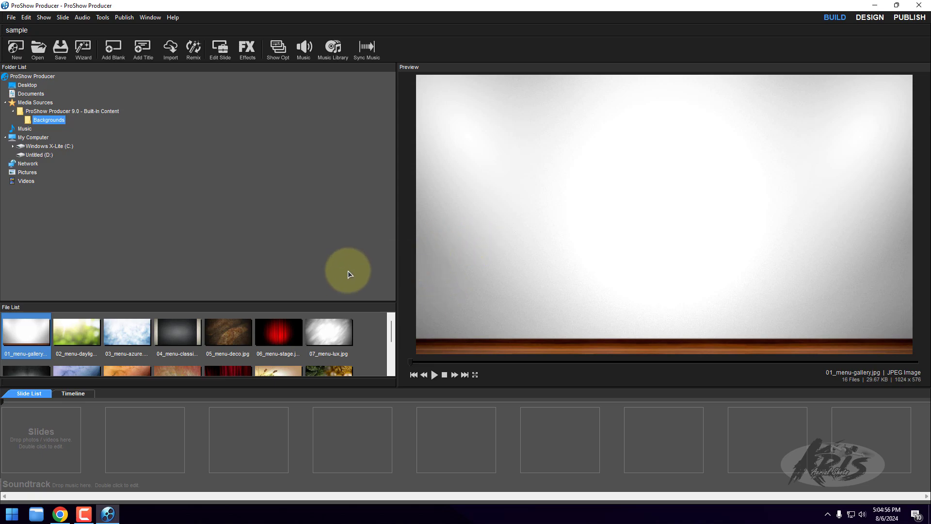
- Enlarge the file list area and preview the built-in background images one after another
left_click_drag(333, 302, 337, 188)
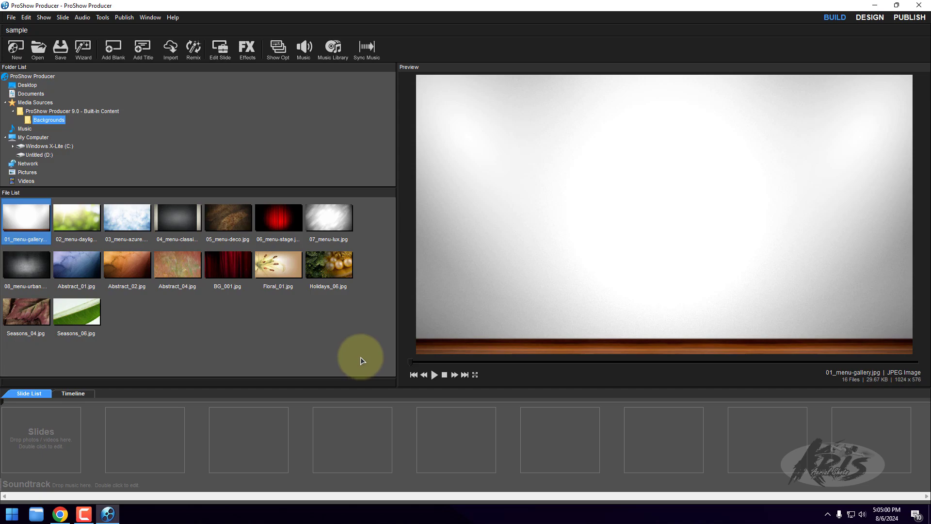
left_click(72, 231)
left_click(118, 229)
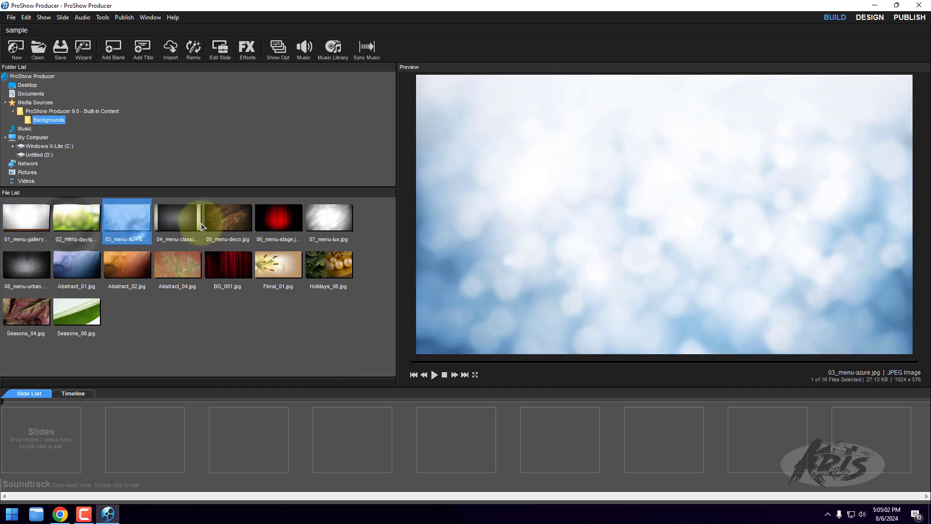
left_click(191, 227)
left_click(228, 221)
left_click(278, 221)
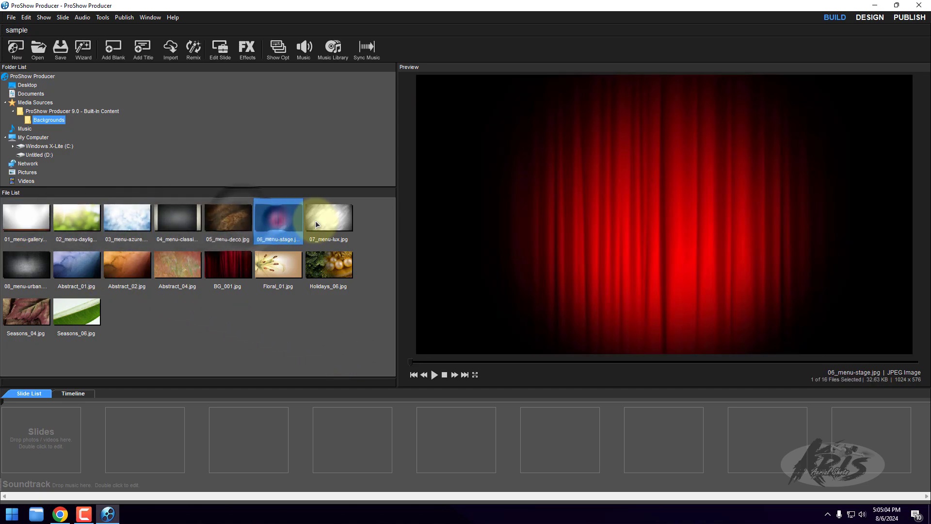
left_click(328, 220)
left_click(319, 265)
left_click(278, 264)
left_click(228, 265)
left_click(178, 265)
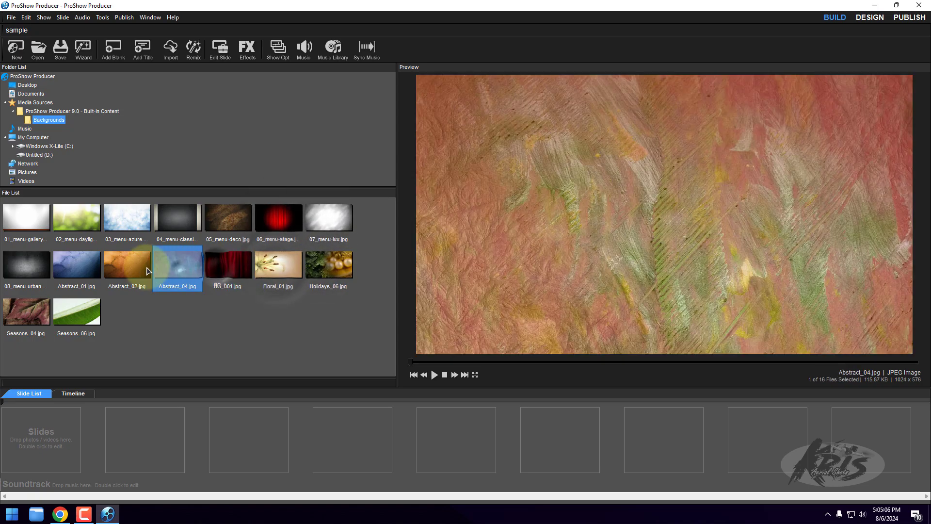
left_click(127, 265)
left_click(28, 271)
left_click(27, 312)
left_click(76, 313)
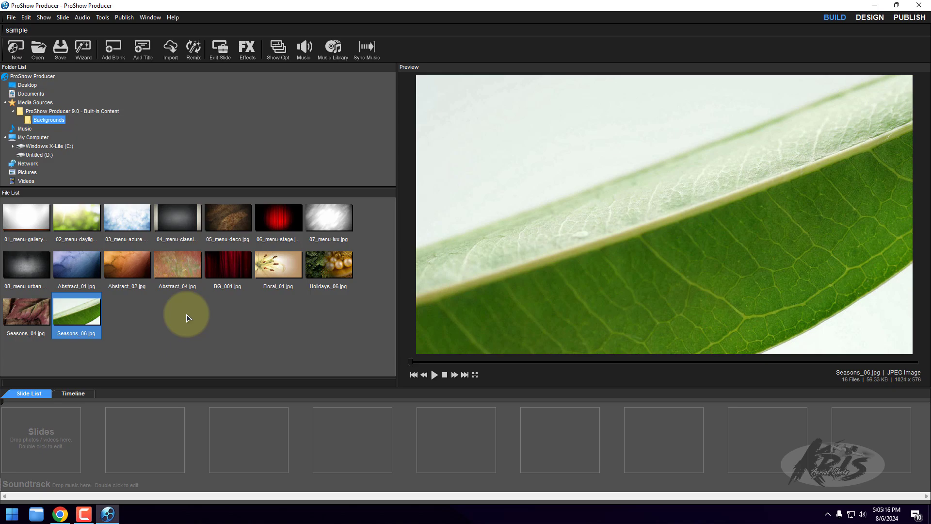
left_click(329, 264)
left_click(278, 264)
left_click(228, 264)
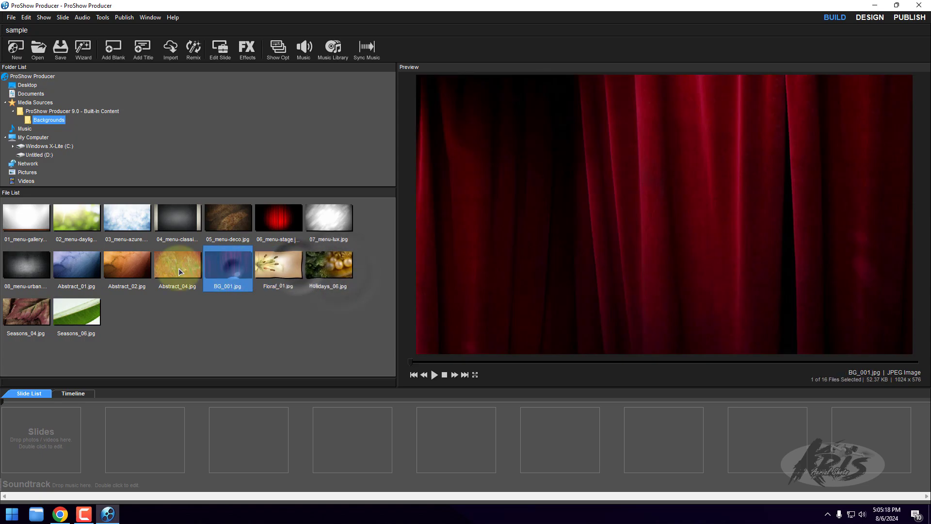
left_click(178, 269)
left_click(141, 274)
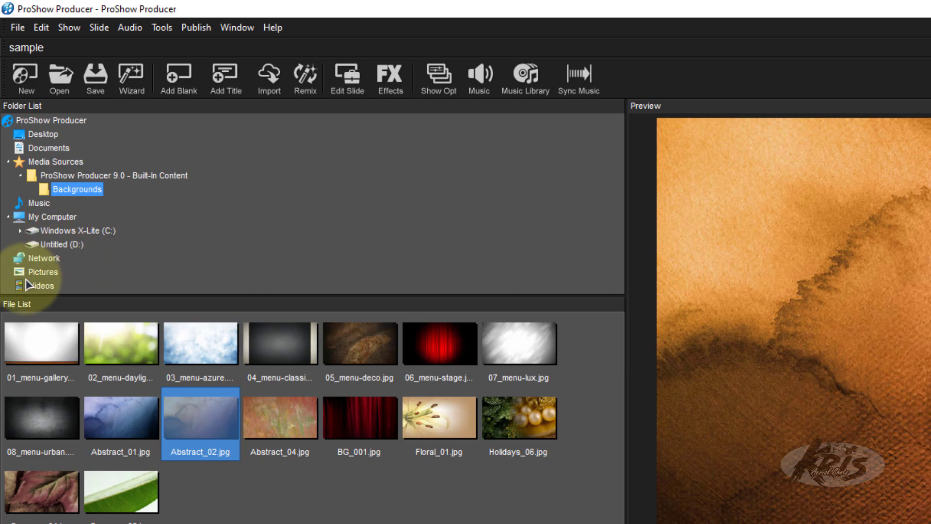
- Add pic 1.PNG through pic 5.PNG from the Pictures folder to the show as slides 1 to 5 in order
left_click(42, 272)
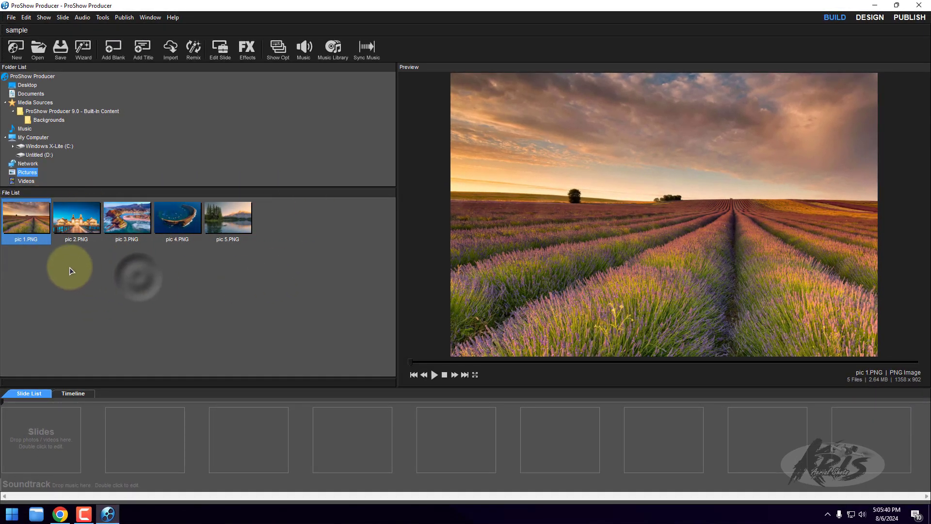
left_click_drag(28, 220, 42, 427)
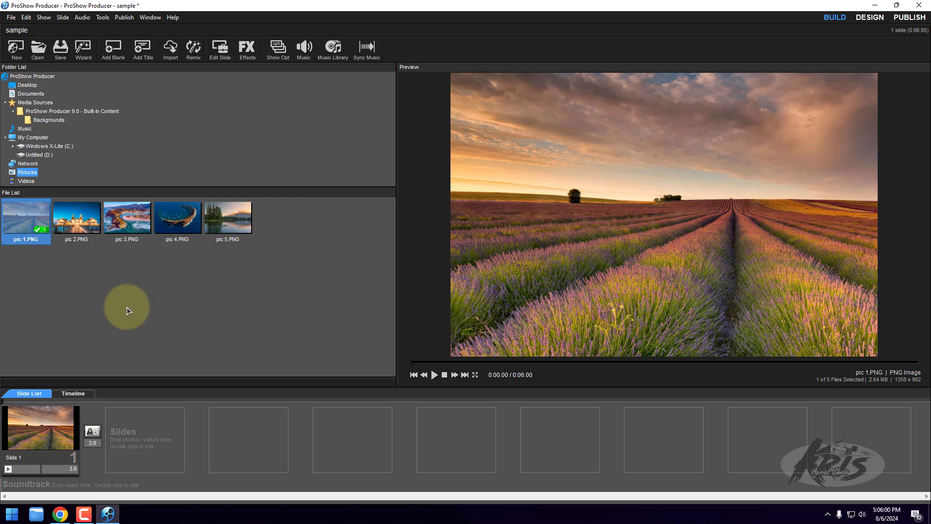
mouse_move(76, 218)
left_mouse_down()
mouse_move(135, 358)
mouse_move(144, 437)
left_mouse_up()
left_click_drag(127, 223, 259, 441)
left_click_drag(178, 217, 337, 434)
left_click_drag(228, 219, 438, 429)
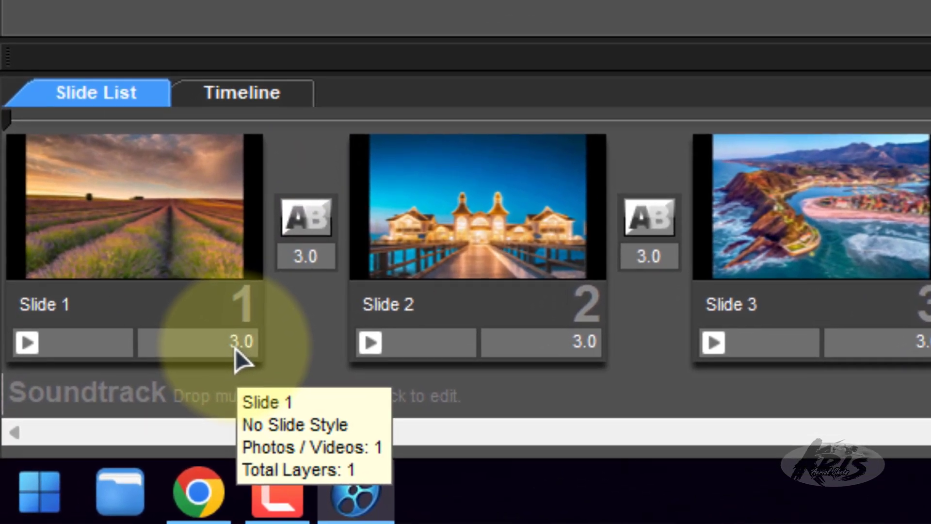
- Set the slide time to 5 seconds for Slide 1 and for slides 2 to 5 together, leaving only Slide 2 selected
left_click(180, 386)
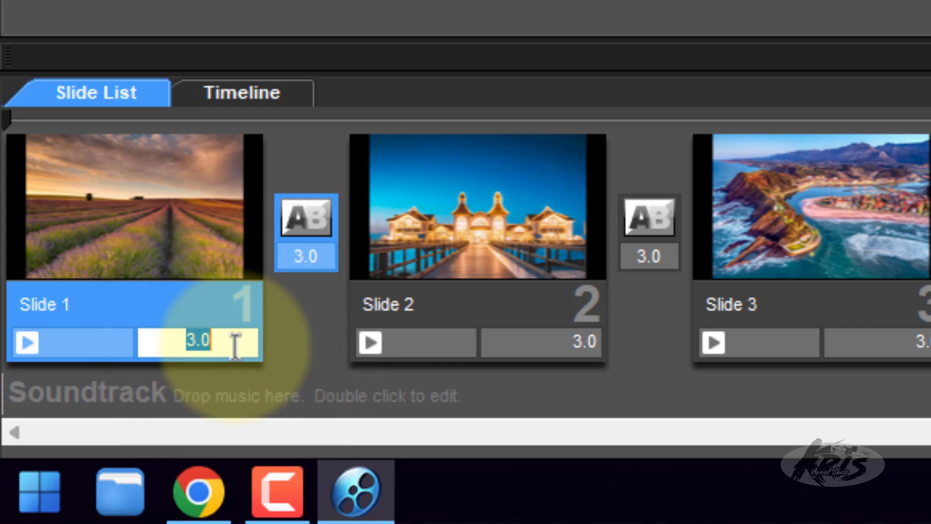
key("Return")
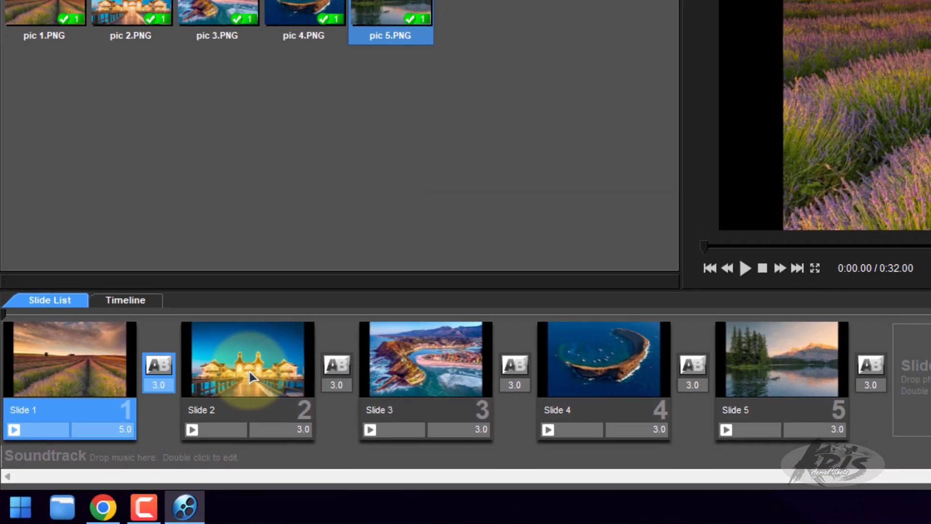
left_click(249, 371)
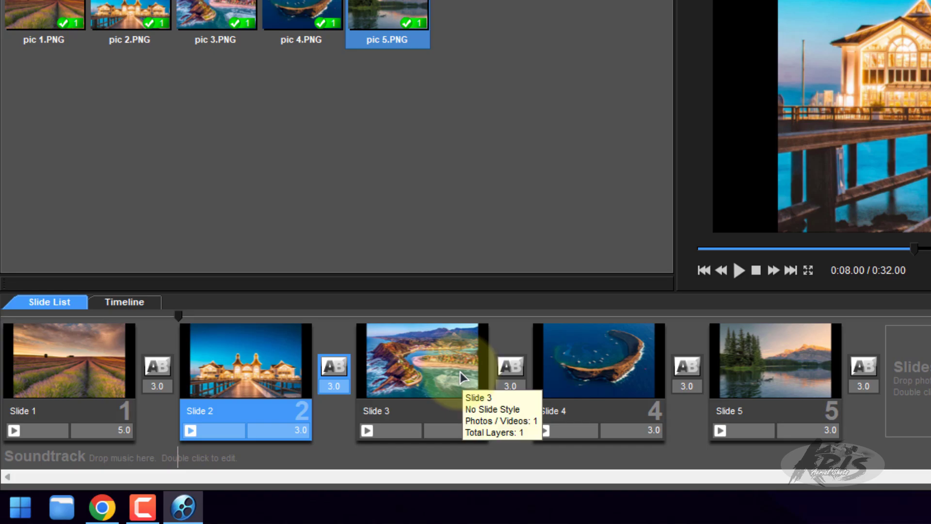
left_click_drag(455, 370, 765, 377)
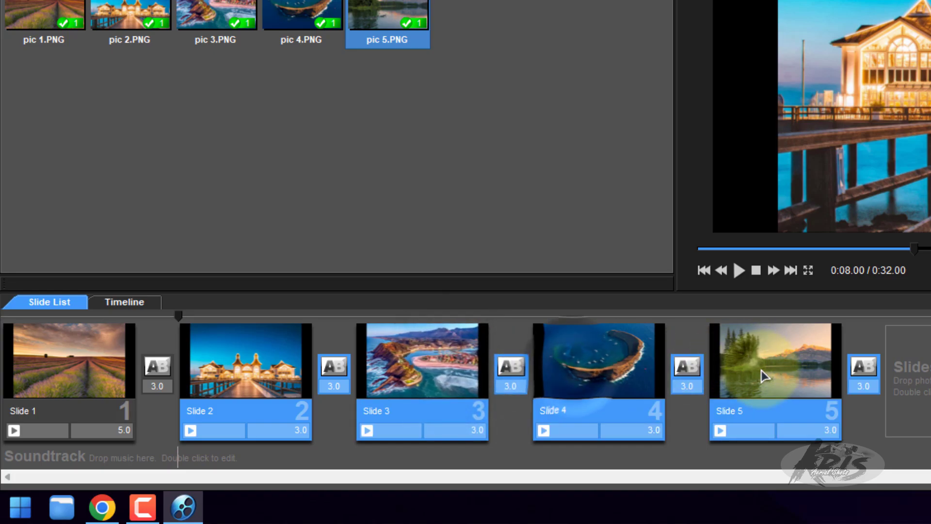
left_click(297, 430)
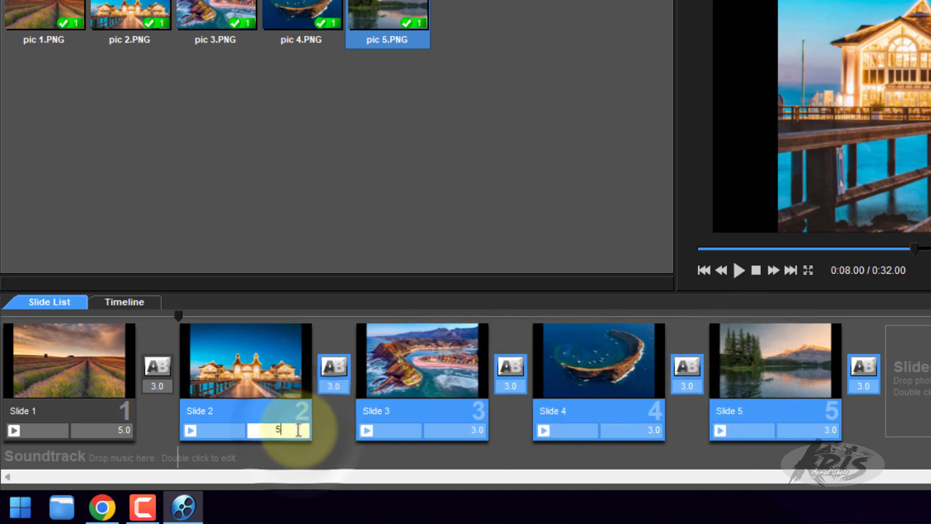
type("5")
key("Return")
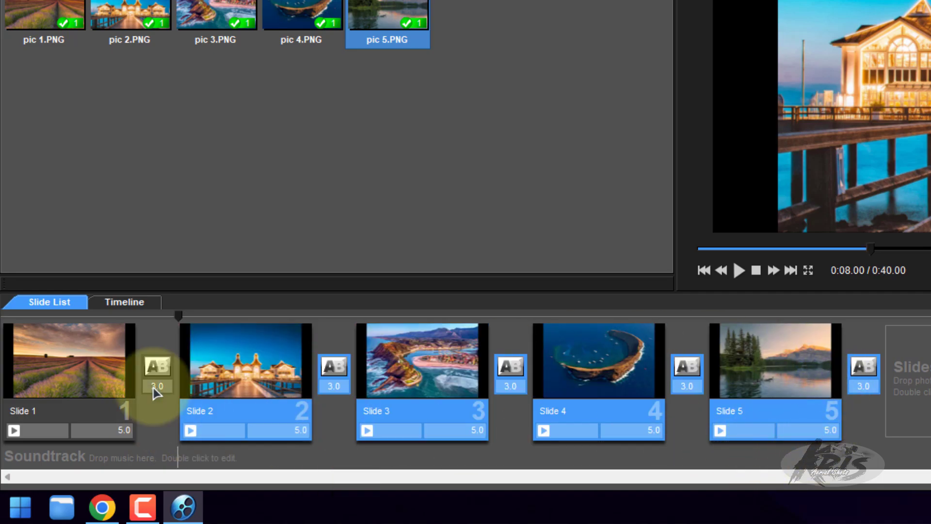
left_click(468, 187)
left_click(394, 211)
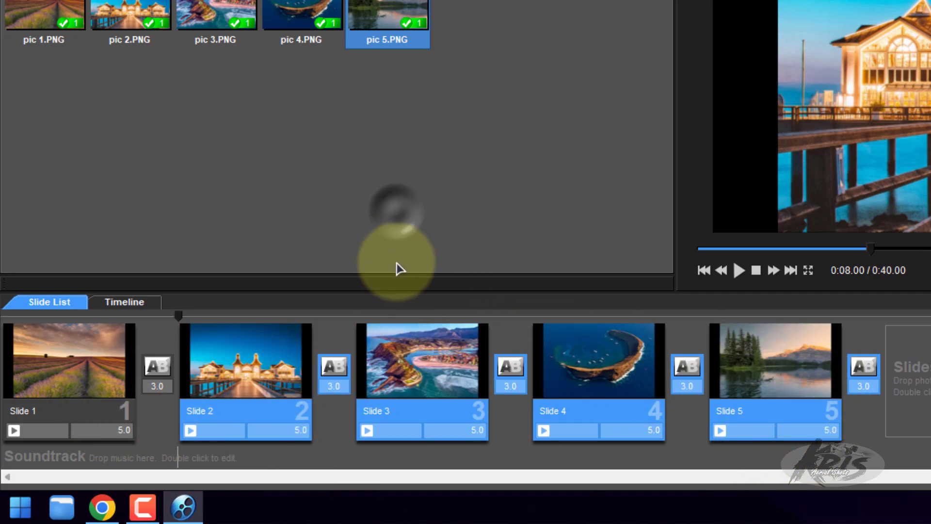
left_click(268, 371)
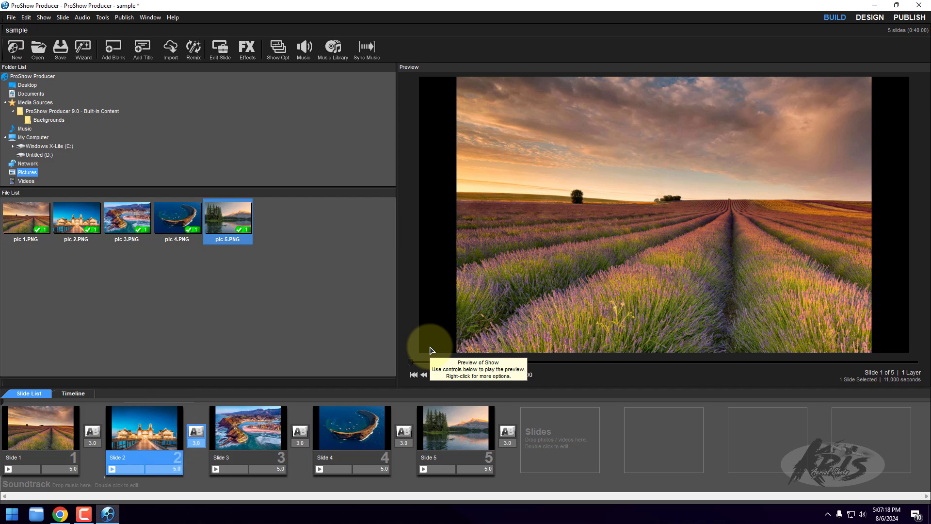
- Open the slide options of Slide 1, the lavender field picture
right_click(51, 430)
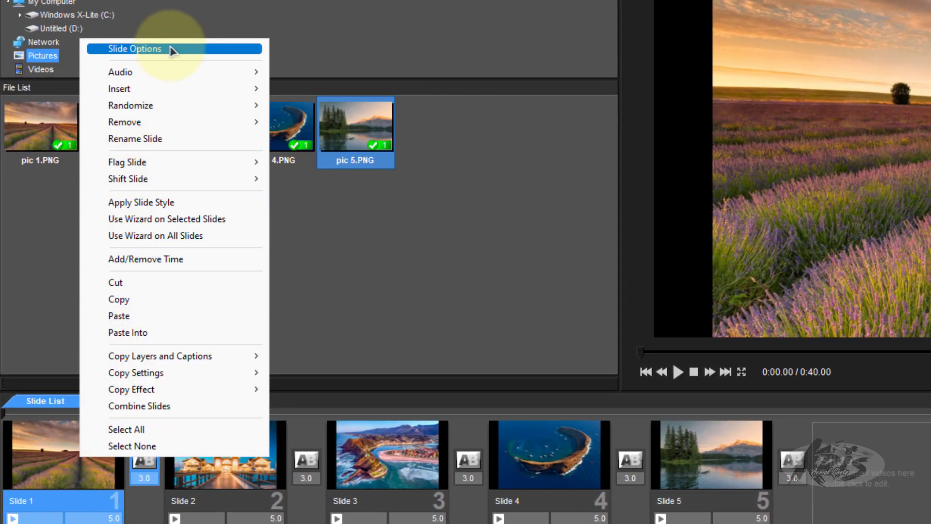
left_click(360, 303)
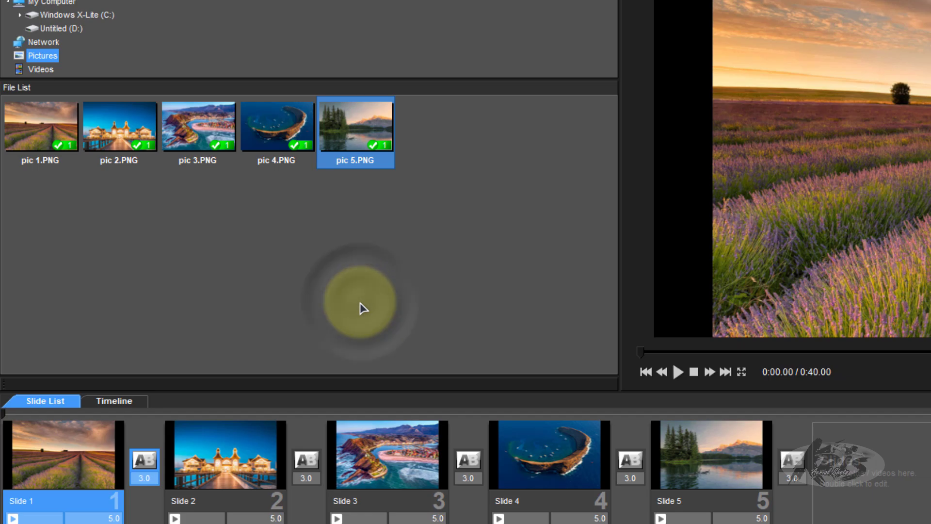
double_click(77, 468)
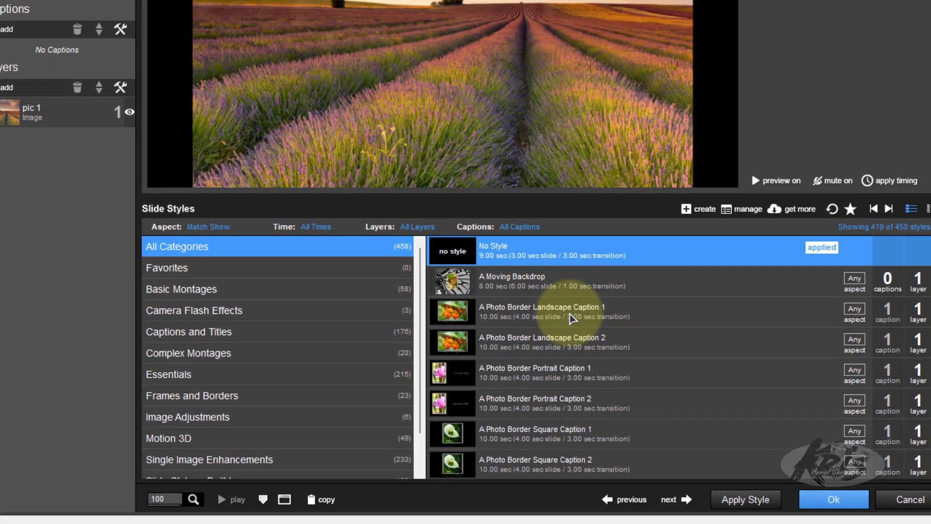
- Preview the A Photo Border Landscape Caption, Portrait Caption and Zoom In 1 styles on Slide 1
left_click(573, 318)
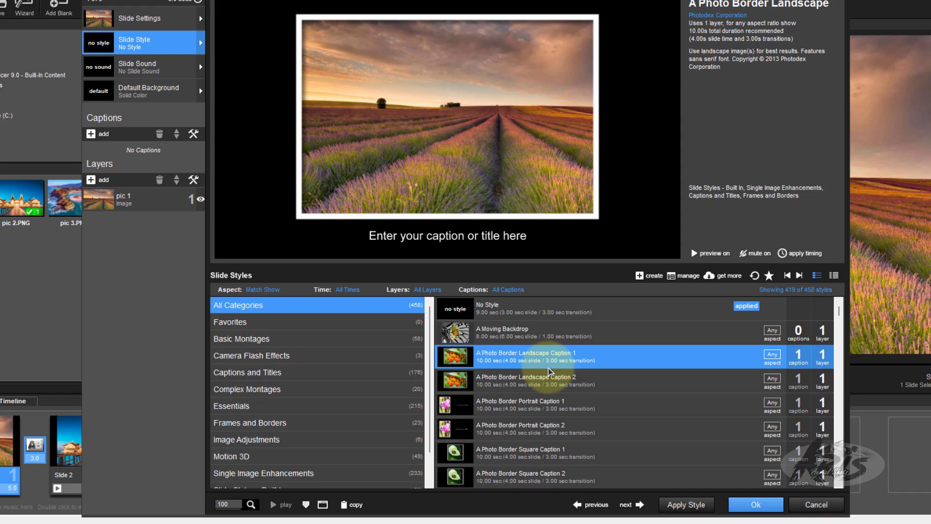
left_click(549, 377)
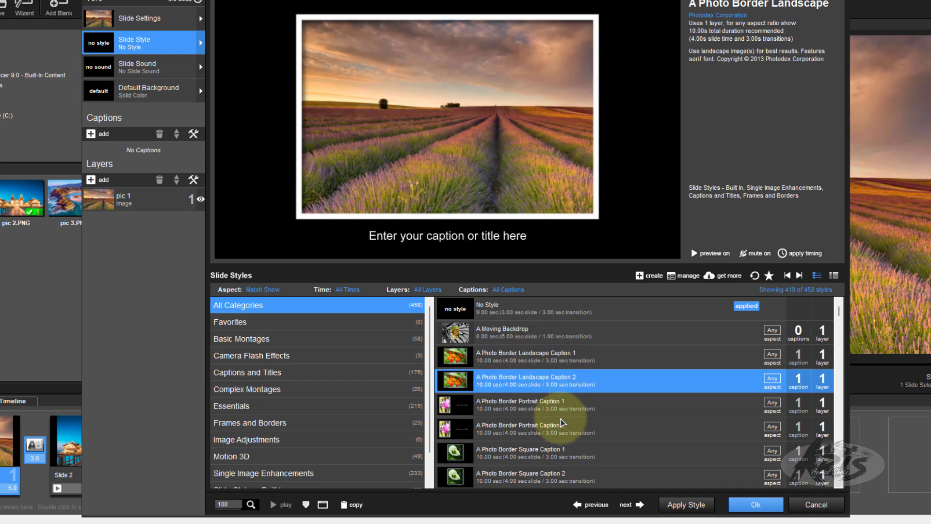
left_click(567, 414)
scroll(568, 417, "down", 2)
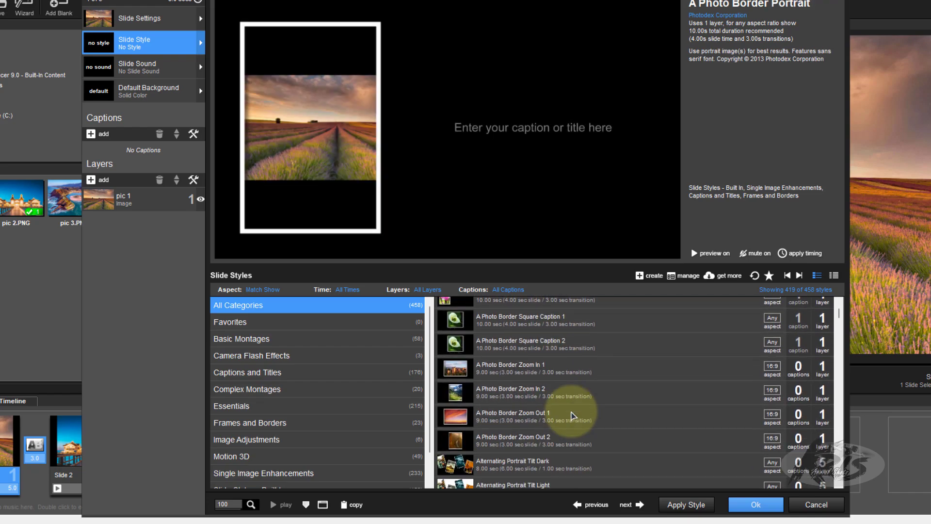
left_click(567, 365)
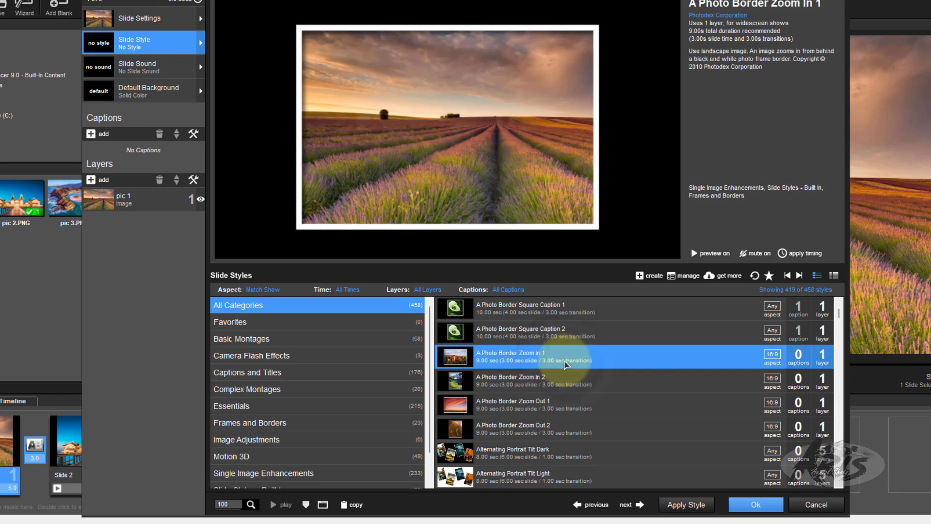
- Apply the Backdrop Dark Framed Pan Left style to Slide 1 and accept the slide options
scroll(581, 411, "down", 4)
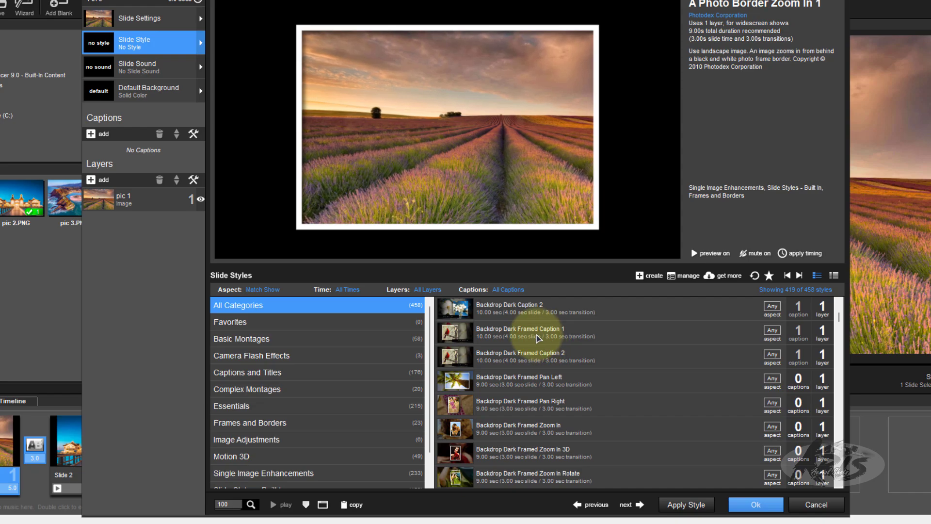
left_click(539, 336)
left_click(532, 381)
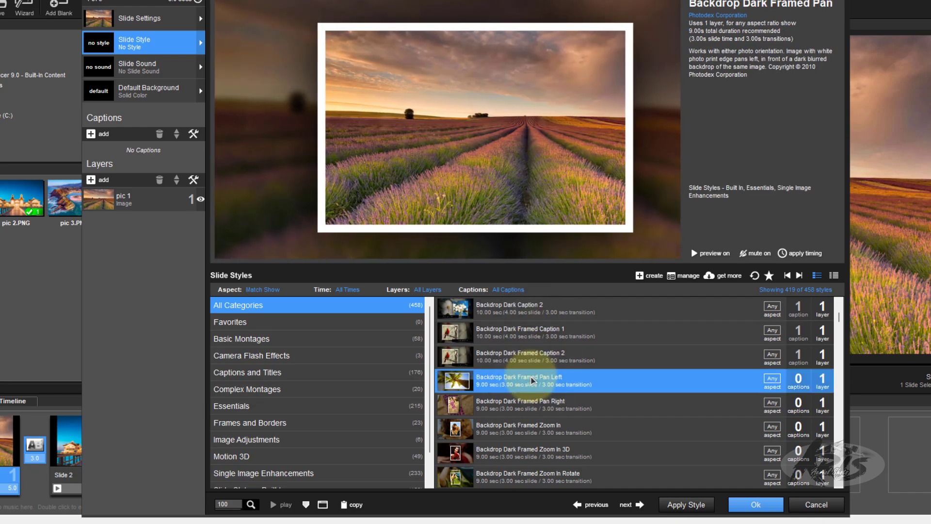
scroll(562, 387, "down", 2)
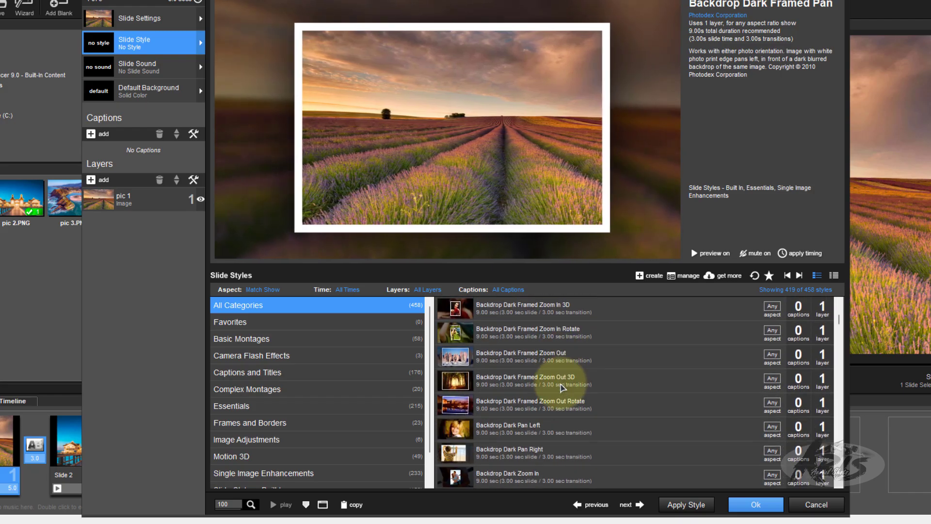
scroll(562, 387, "down", 1)
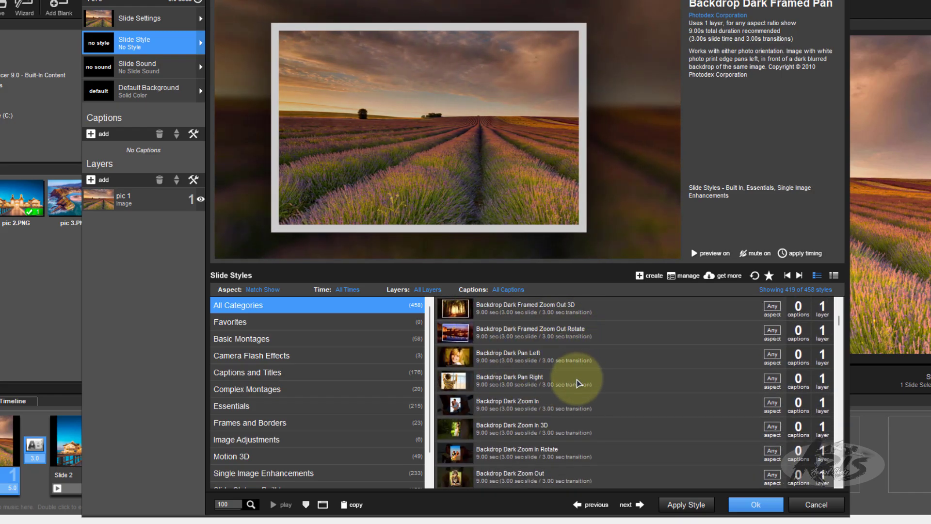
scroll(573, 382, "up", 5)
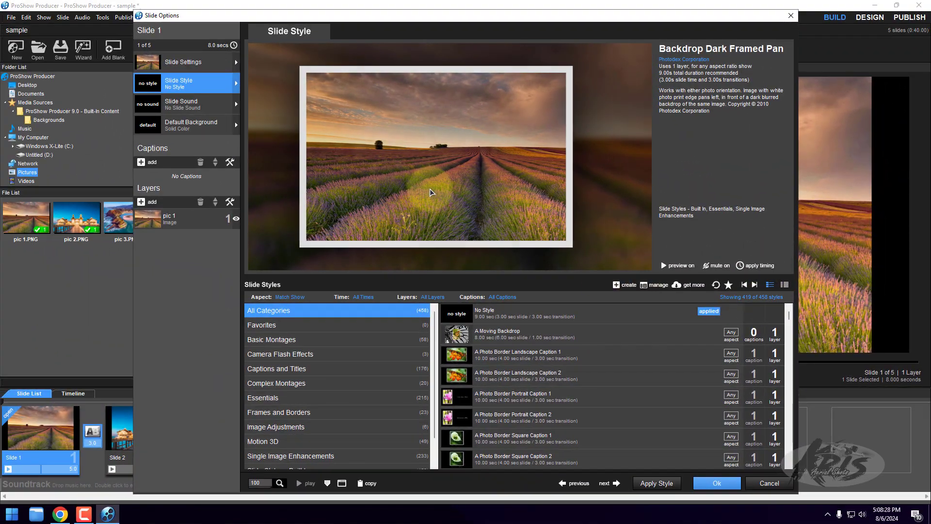
scroll(555, 331, "down", 2)
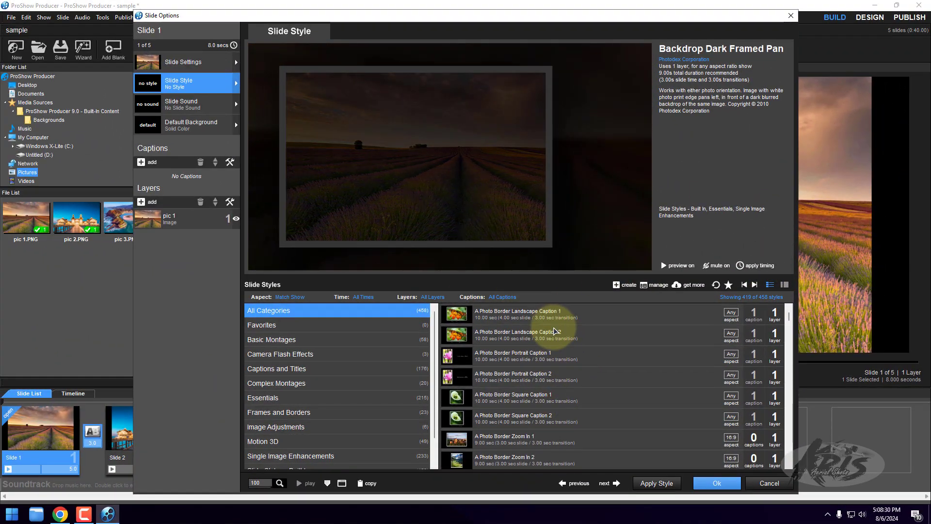
scroll(555, 331, "down", 10)
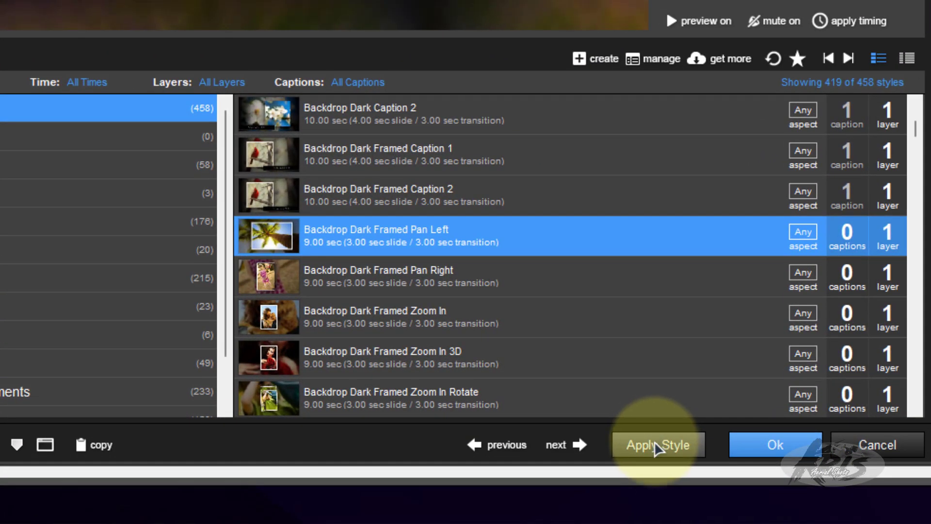
left_click(654, 445)
left_click(468, 225)
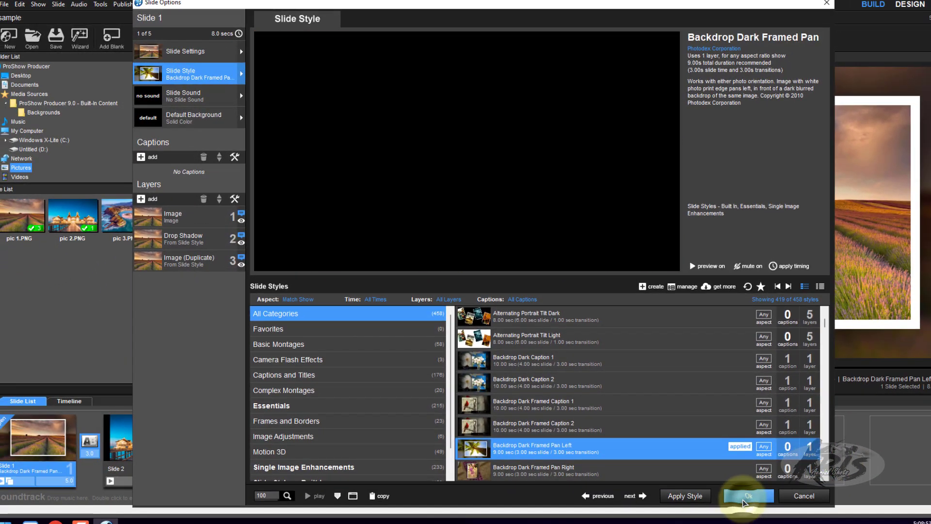
left_click(743, 500)
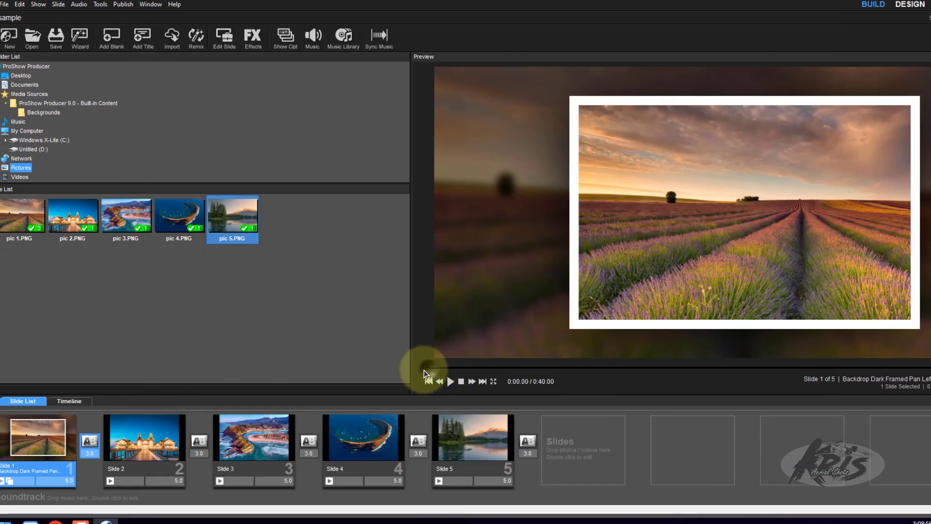
- Play the show from Slide 1 and scrub through the transition into Slide 2
left_click(451, 376)
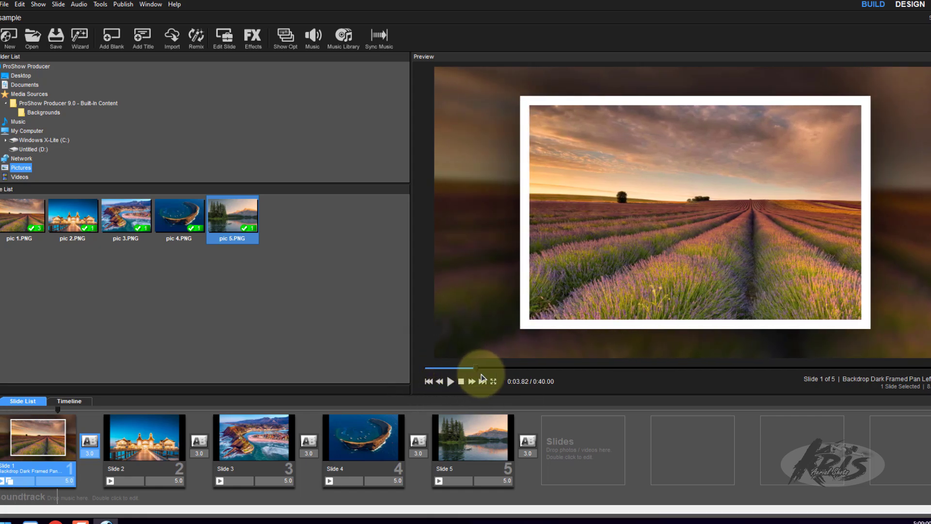
mouse_move(461, 372)
left_mouse_down()
mouse_move(489, 373)
mouse_move(443, 370)
mouse_move(546, 370)
mouse_move(427, 368)
mouse_move(547, 369)
mouse_move(518, 370)
left_mouse_up()
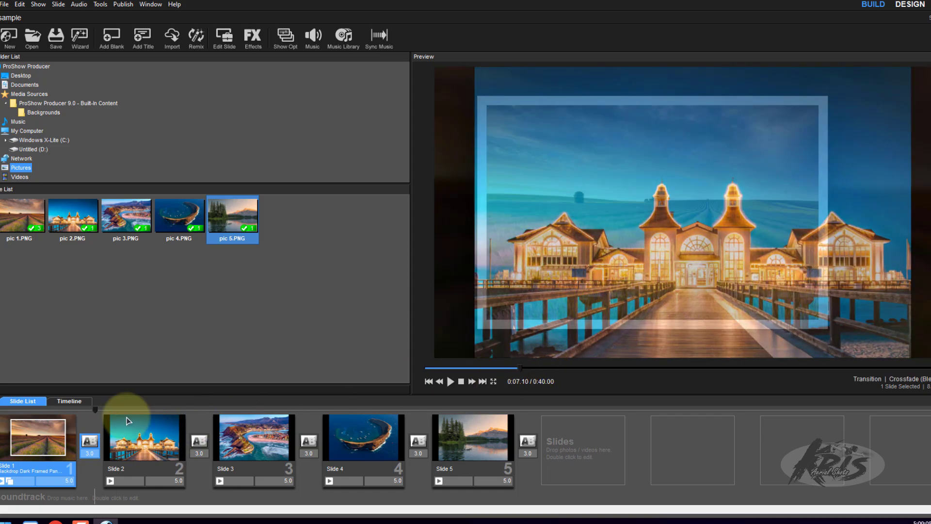
left_click_drag(95, 413, 133, 418)
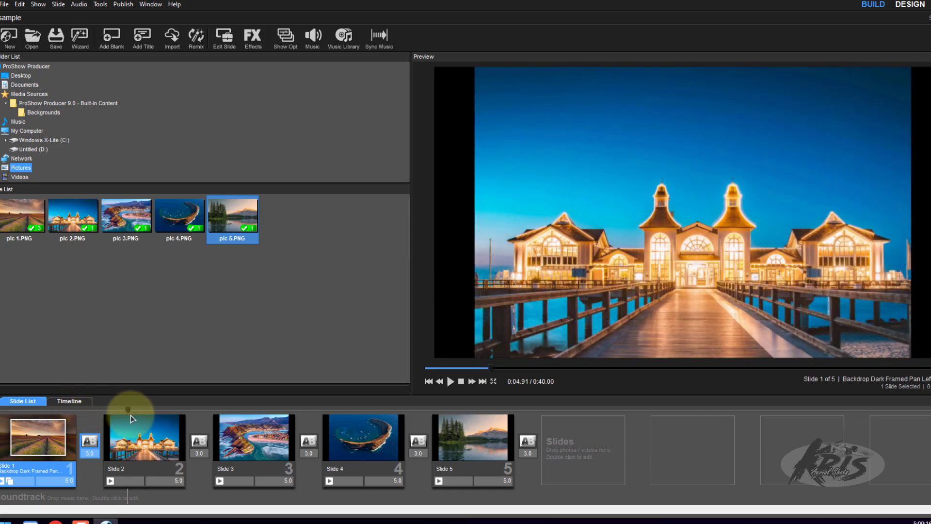
- Open the slide options of Slide 2, the pier picture, and preview the Backdrop Light Caption 1 style
left_click(149, 449)
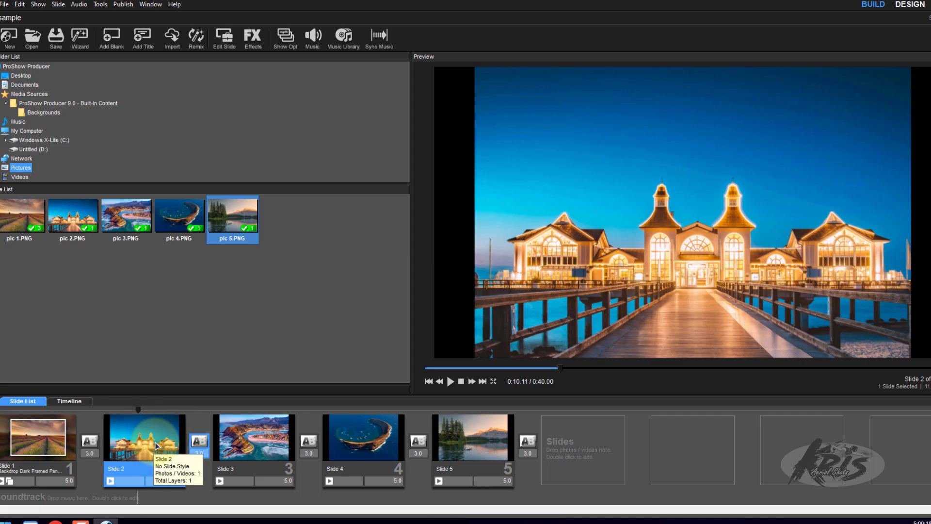
double_click(155, 445)
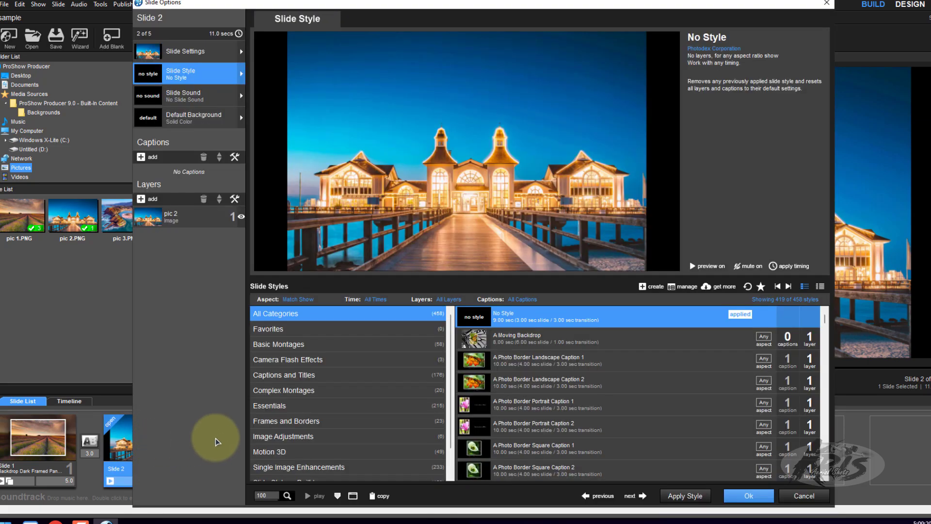
scroll(588, 383, "down", 10)
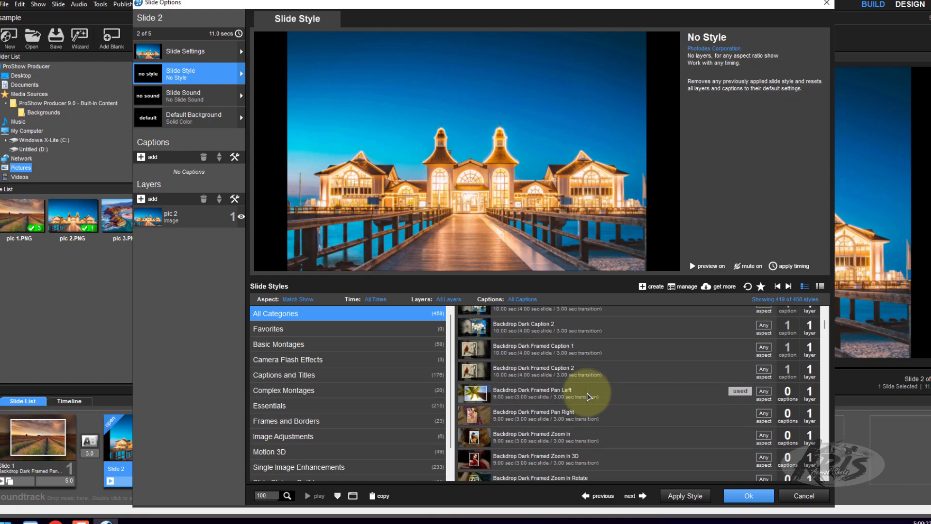
scroll(588, 397, "down", 4)
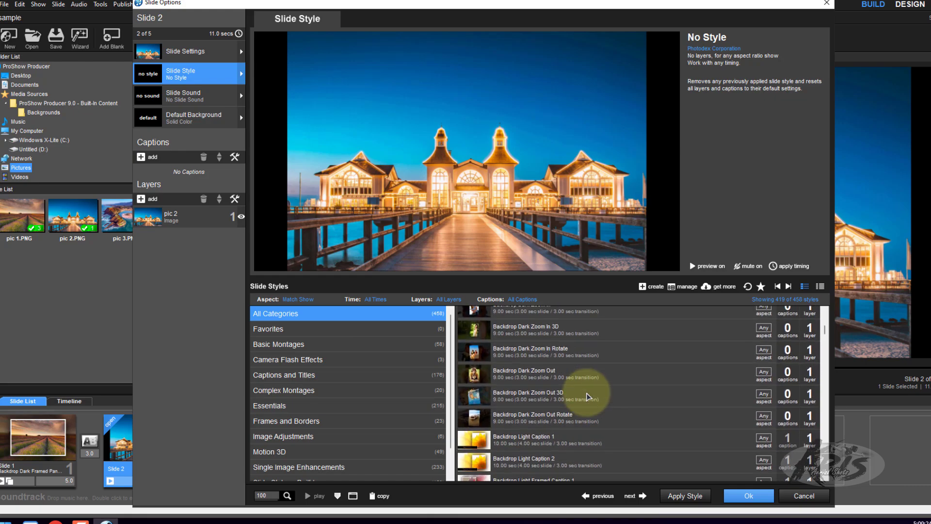
left_click(587, 407)
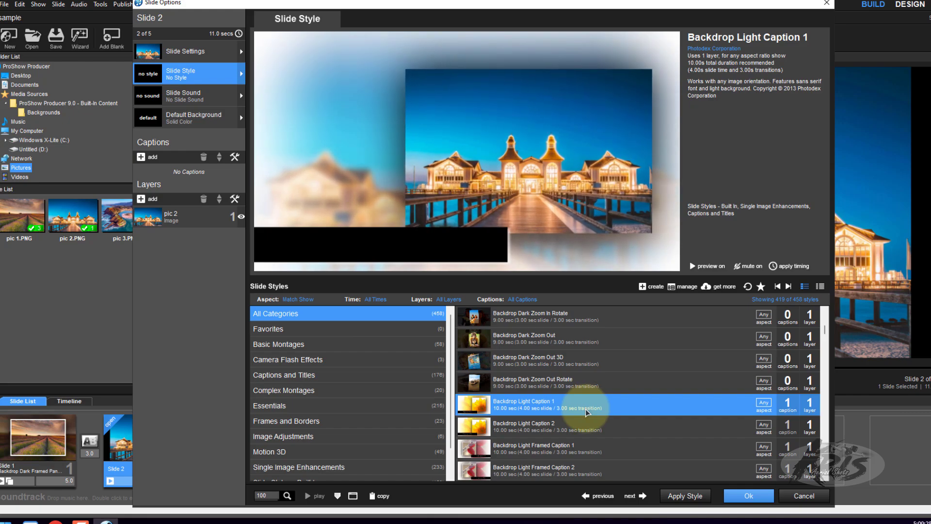
- Apply the Backdrop Light Framed Pan Left style to Slide 2 and accept the slide options
scroll(577, 438, "down", 3)
left_click(546, 360)
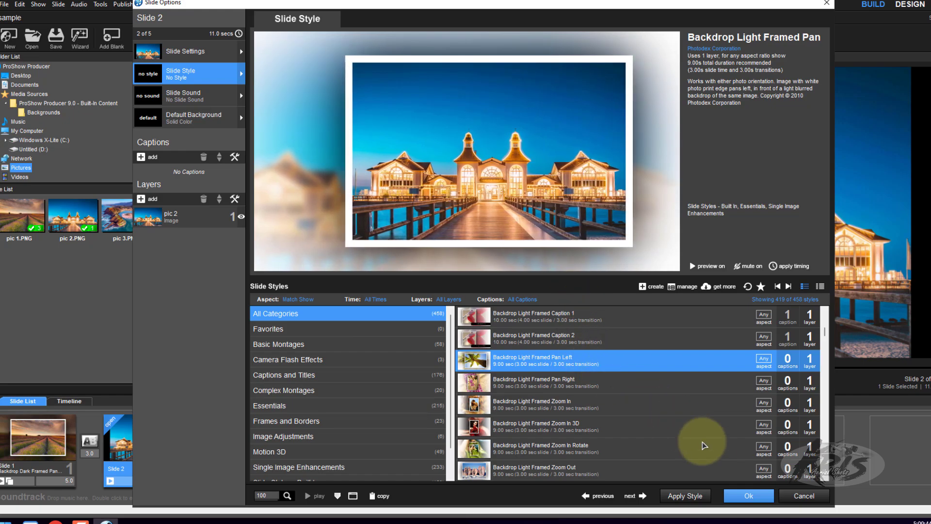
left_click(684, 497)
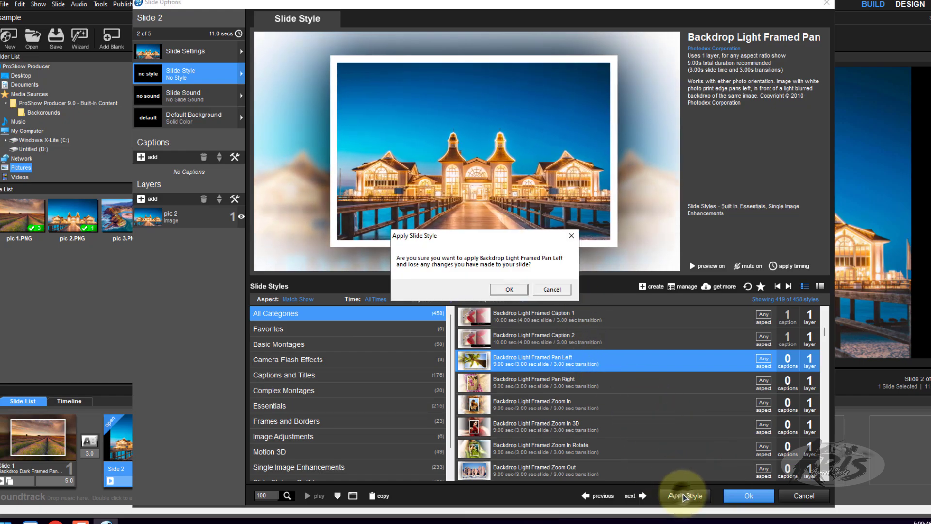
left_click(520, 291)
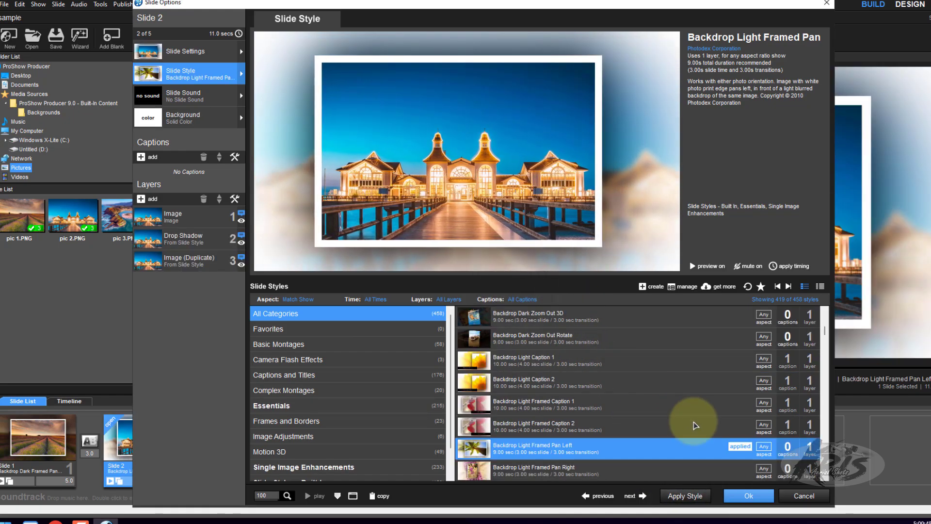
left_click(747, 496)
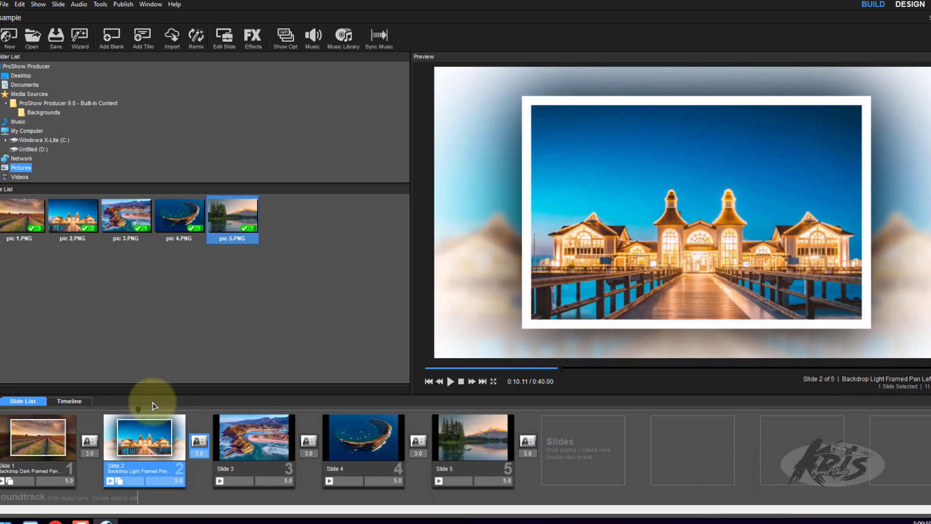
- Open the transition choices between Slides 1 and 2 and preview Bars Falling In and Birthday Balloons
mouse_move(141, 413)
left_mouse_down()
mouse_move(10, 419)
mouse_move(153, 429)
mouse_move(68, 419)
left_mouse_up()
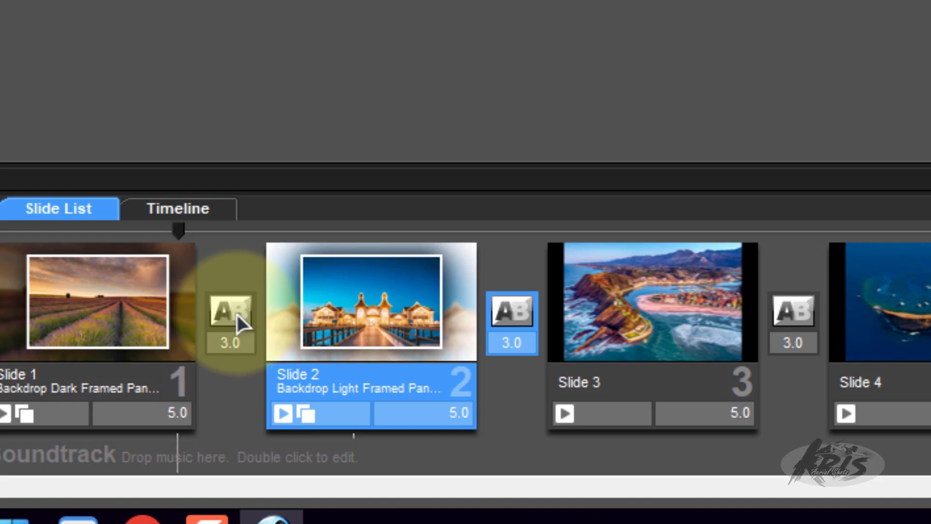
left_click(237, 315)
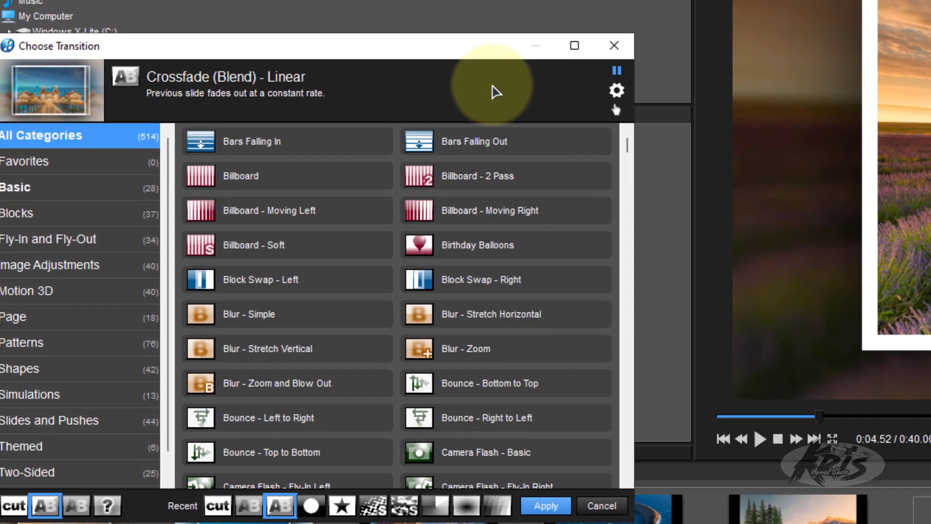
left_click_drag(367, 34, 581, 0)
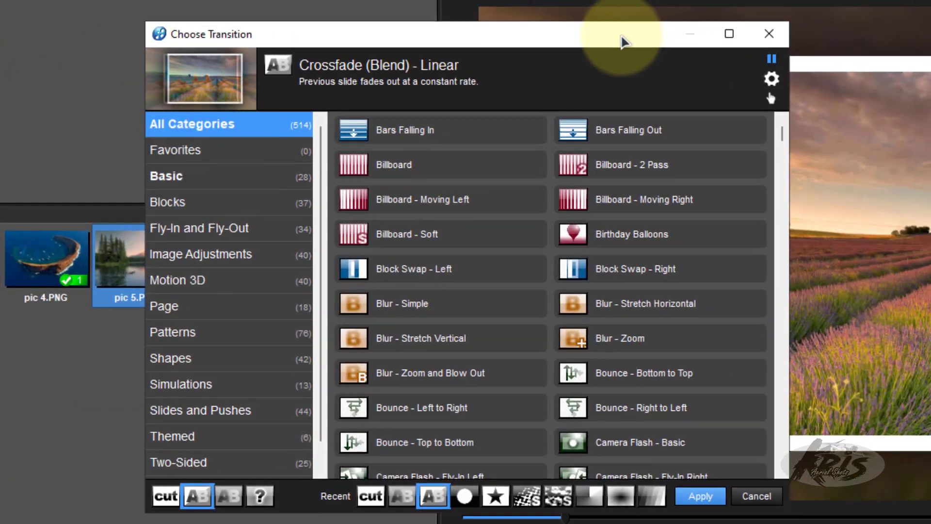
scroll(238, 252, "down", 1)
scroll(252, 330, "up", 1)
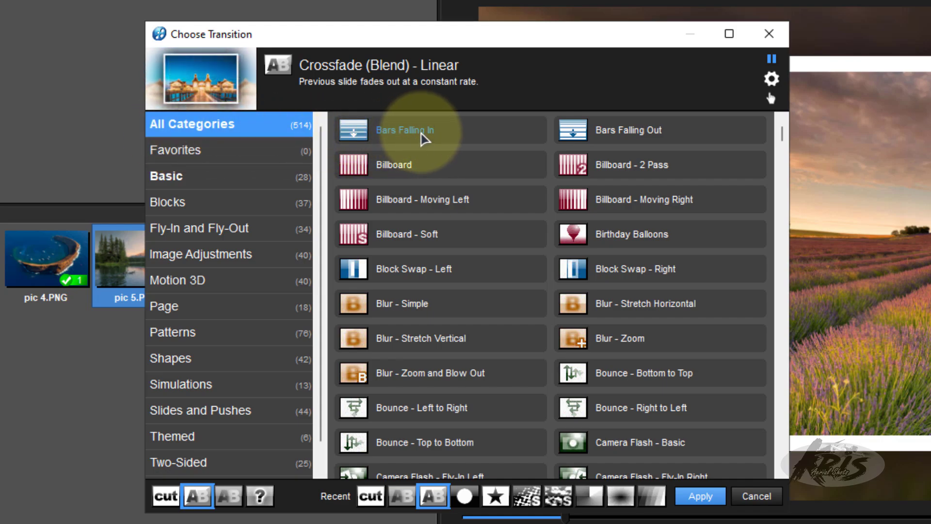
left_click(422, 138)
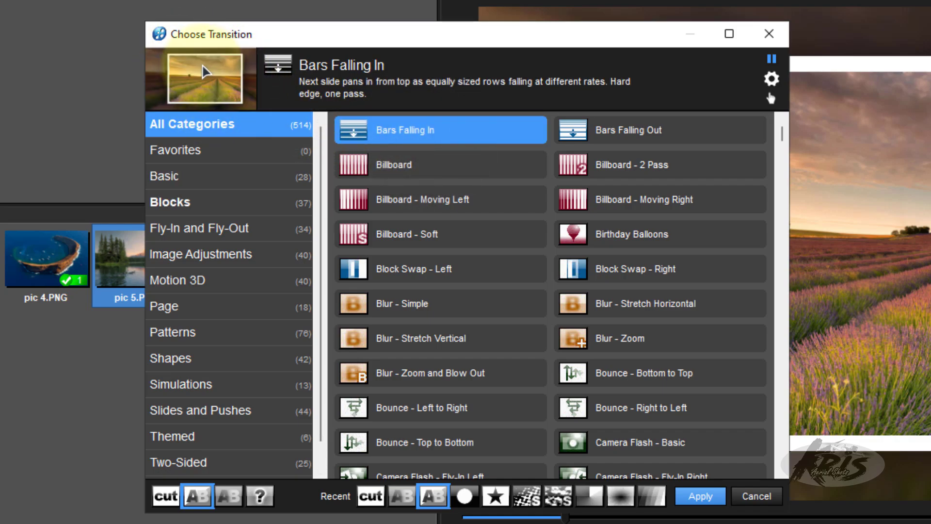
left_click(612, 237)
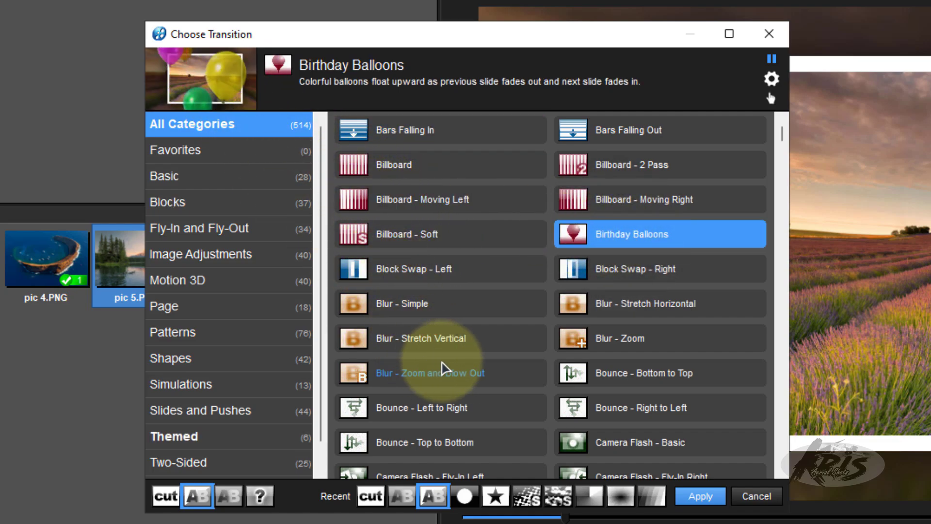
- Compare Block Swap - Left with Blur - Simple and apply Block Swap - Left as the transition from Slide 1 to Slide 2
left_click(456, 280)
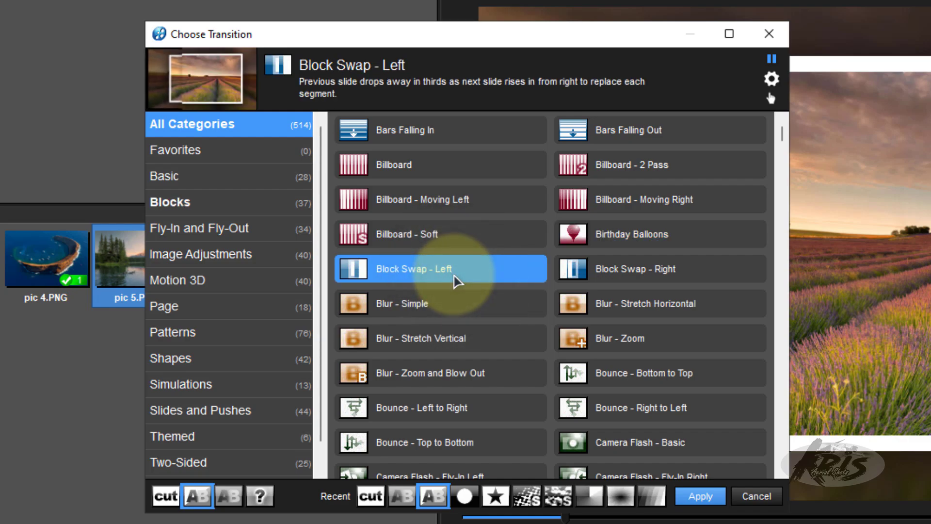
left_click(449, 310)
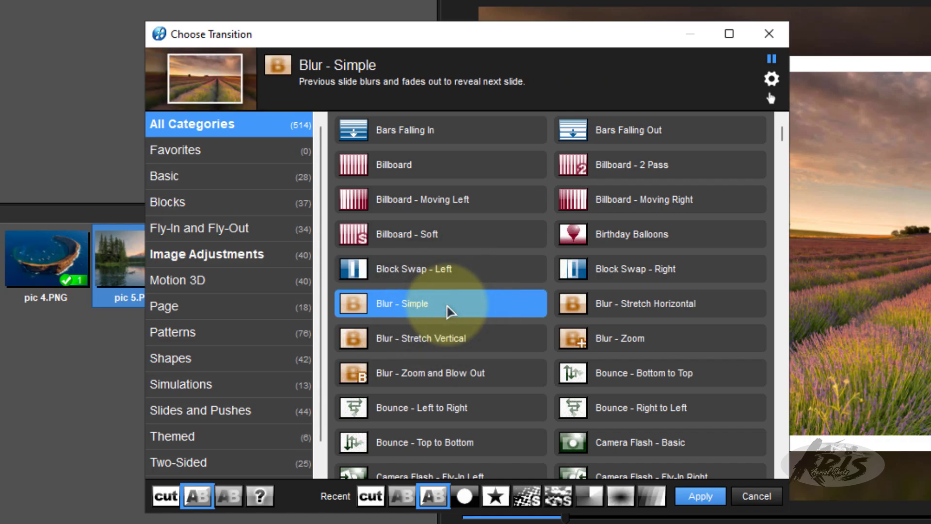
left_click(482, 273)
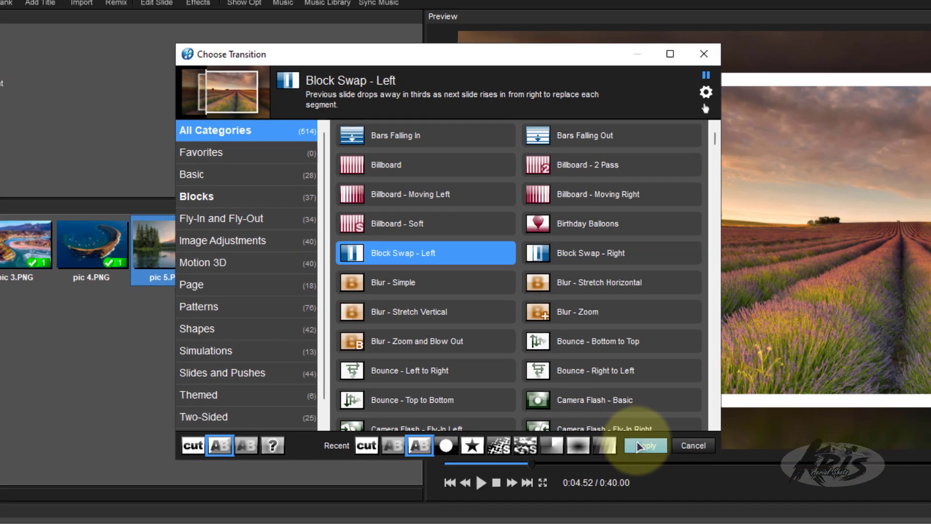
left_click(701, 496)
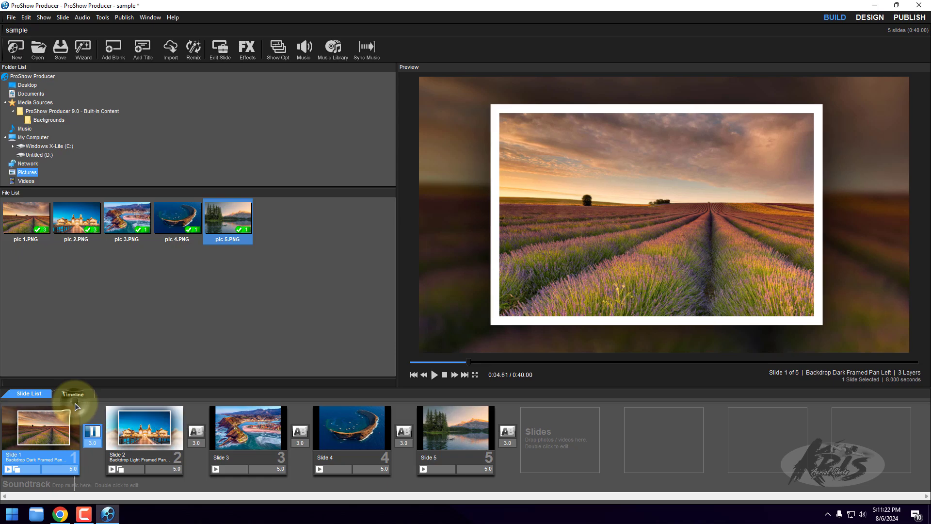
- Scrub through the Block Swap - Left transition between Slides 1 and 2, play it in the preview and stop playback
mouse_move(75, 403)
left_mouse_down()
mouse_move(115, 410)
mouse_move(76, 399)
mouse_move(124, 402)
left_mouse_up()
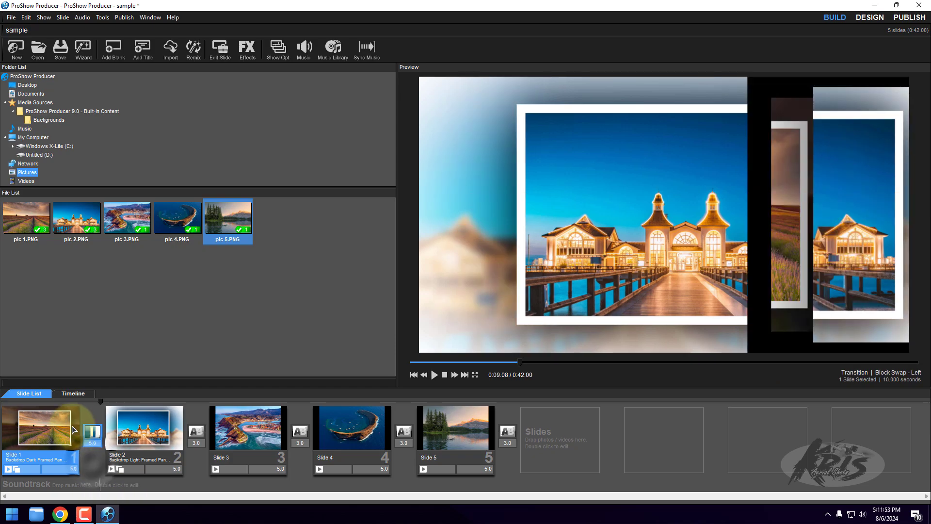
left_click(71, 404)
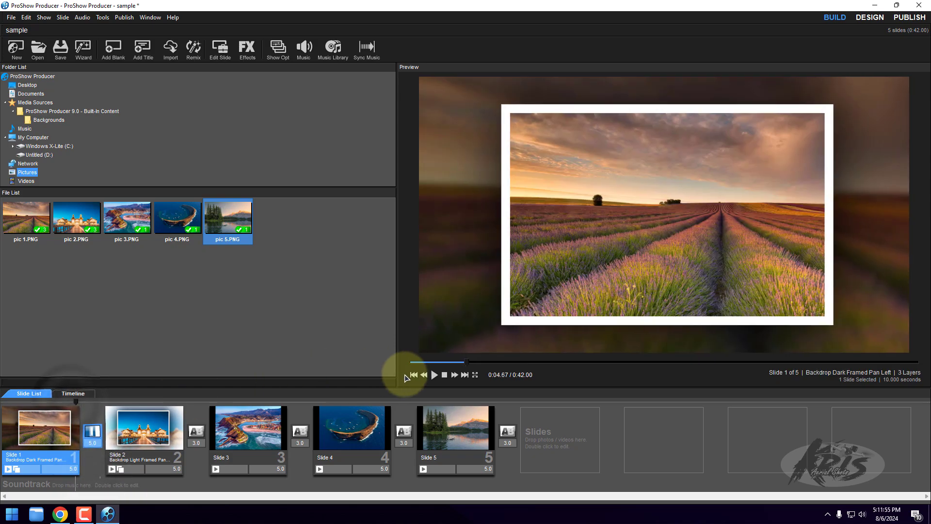
left_click(434, 374)
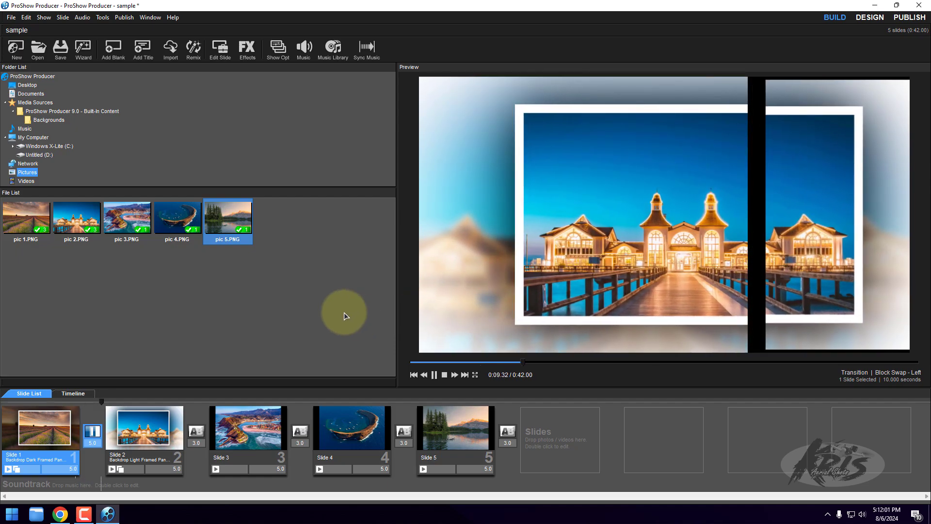
left_click(444, 375)
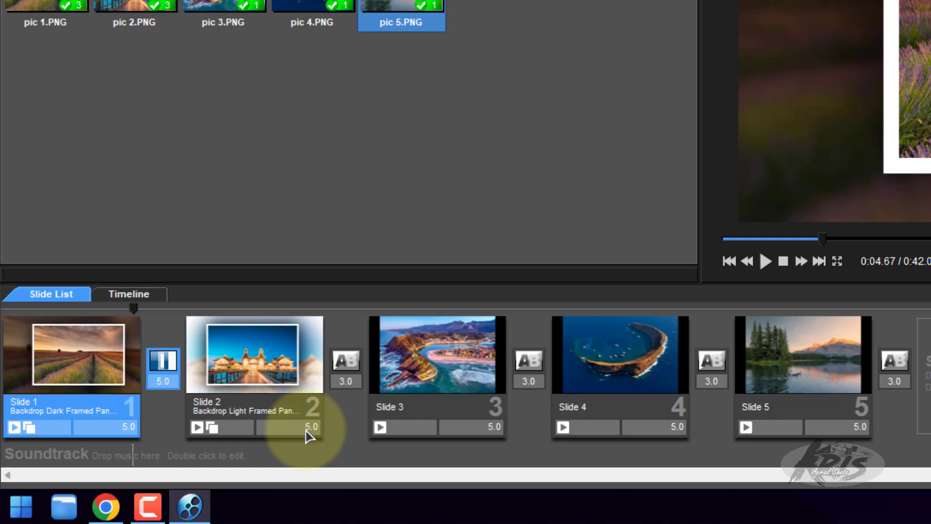
- Select Slides 2 to 5 together and set their transition times to 5 seconds
left_click(372, 420)
key("Left")
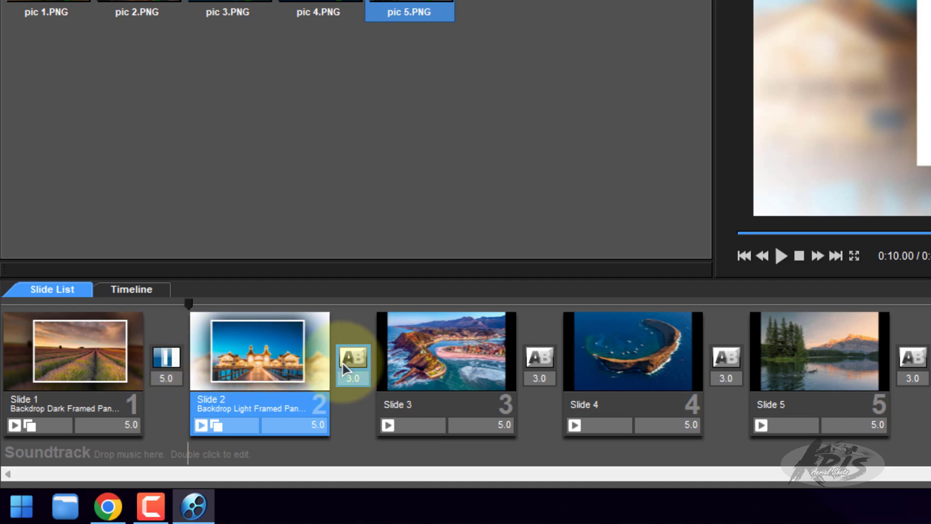
left_click_drag(543, 371, 915, 394)
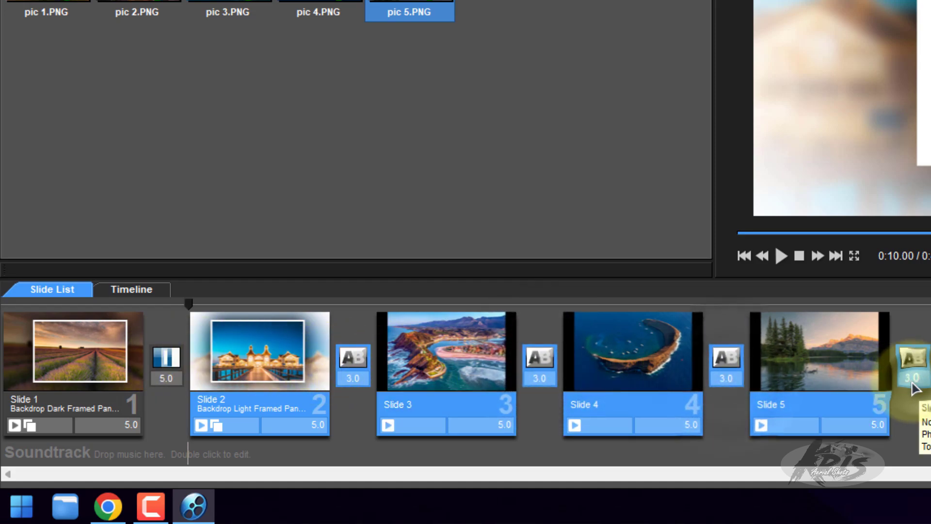
type("5")
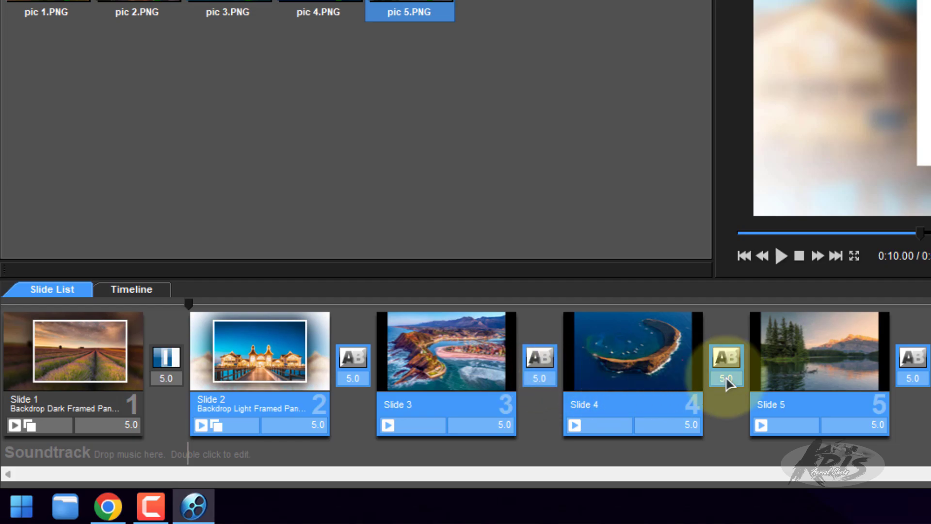
- Apply the Camera Flash - Basic transition to the selected Slides 2 to 5
double_click(351, 363)
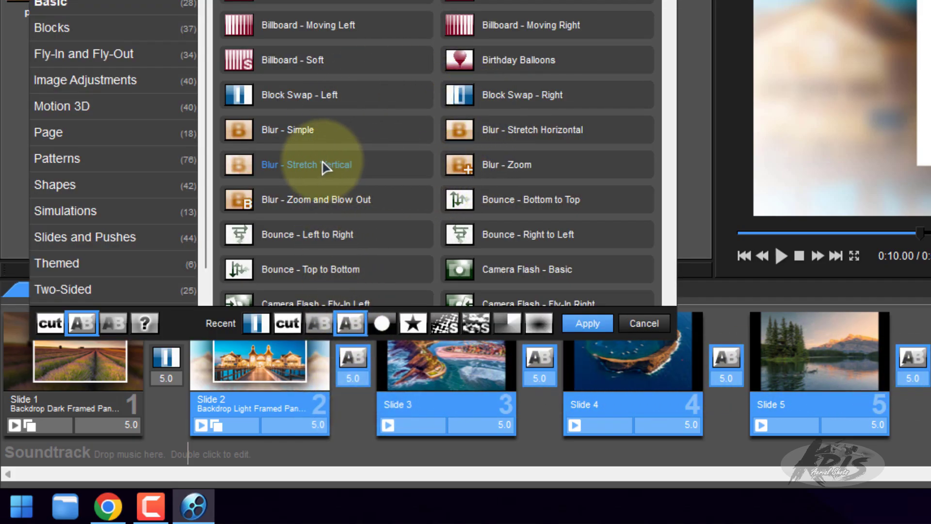
scroll(330, 168, "down", 3)
left_click(500, 131)
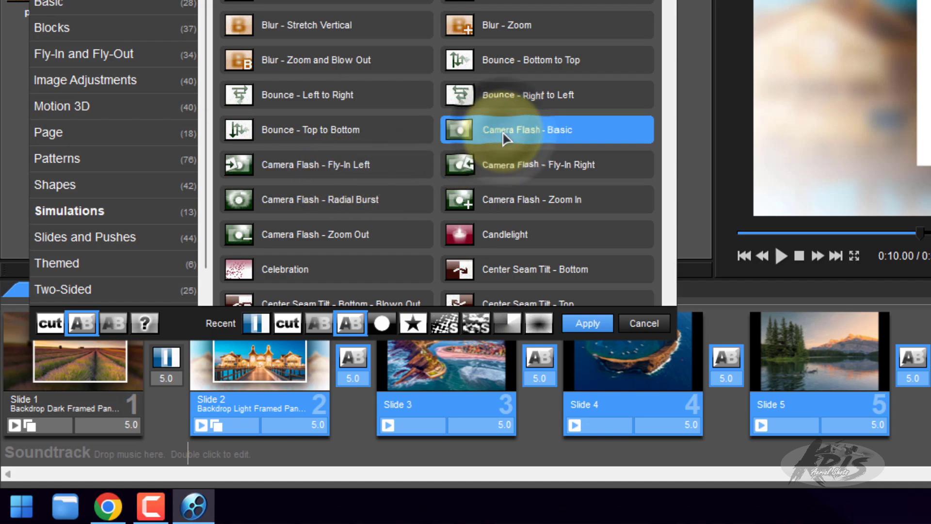
left_click(588, 324)
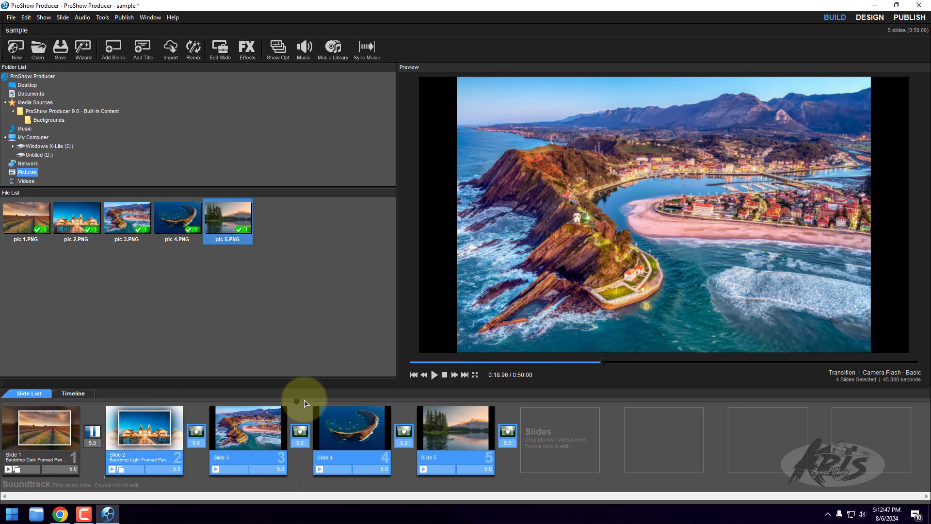
- Scrub from Slide 3 to the end of the show to check the new transitions and step through the slides
left_click_drag(304, 402, 521, 399)
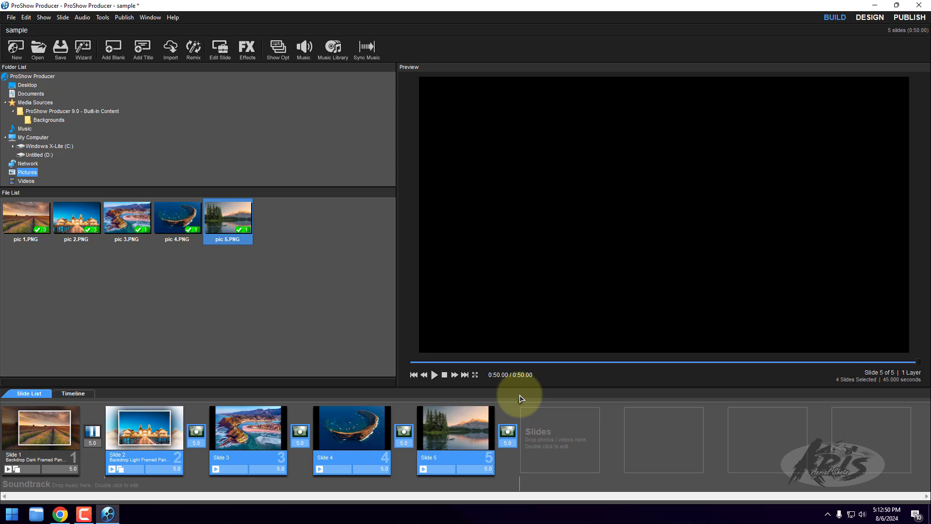
left_click(200, 474)
left_click(242, 447)
key("Right")
key("Right")
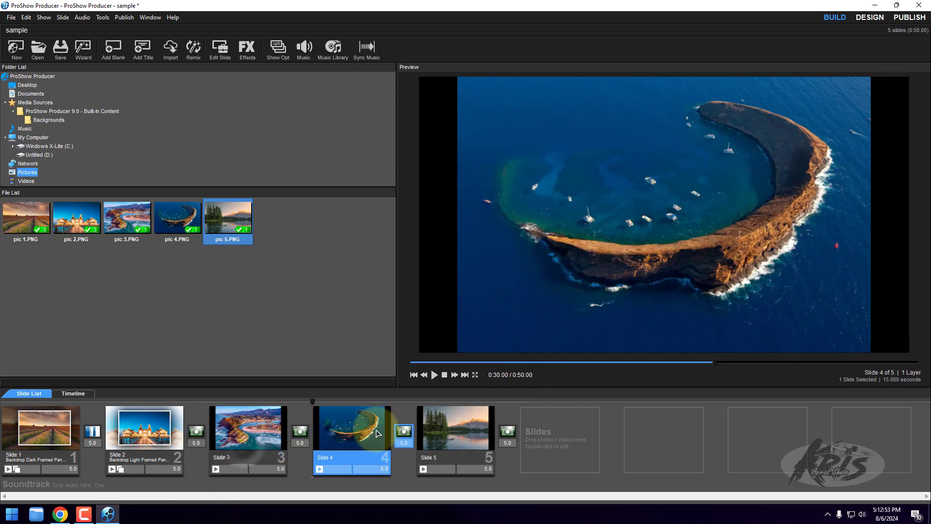
- Open the slide options of Slide 3, the coastal town picture, and apply the Collage Light Portrait Single Zoom style
double_click(252, 429)
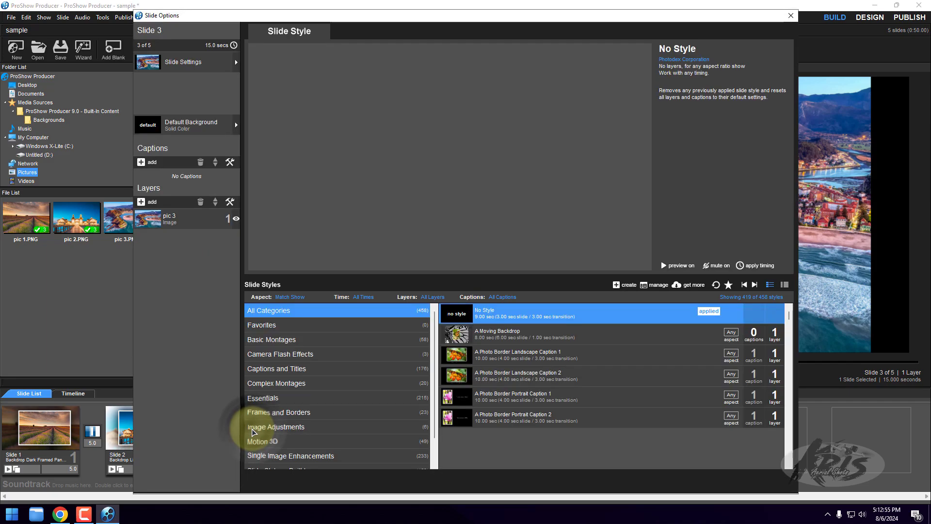
scroll(558, 383, "down", 12)
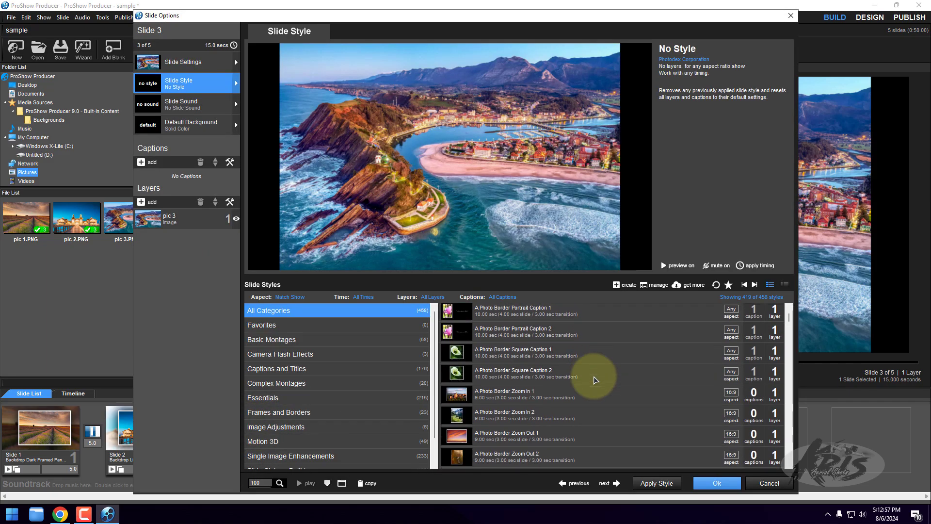
scroll(573, 420, "down", 5)
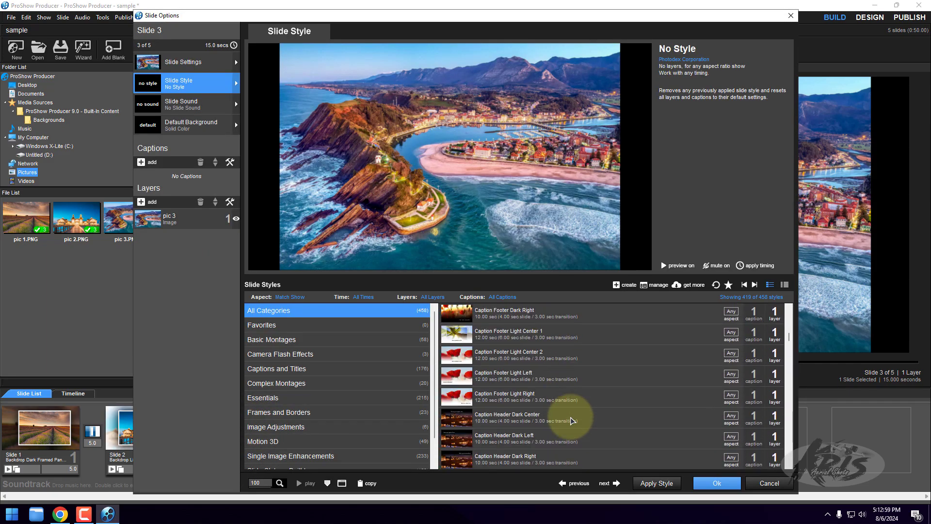
scroll(566, 423, "down", 10)
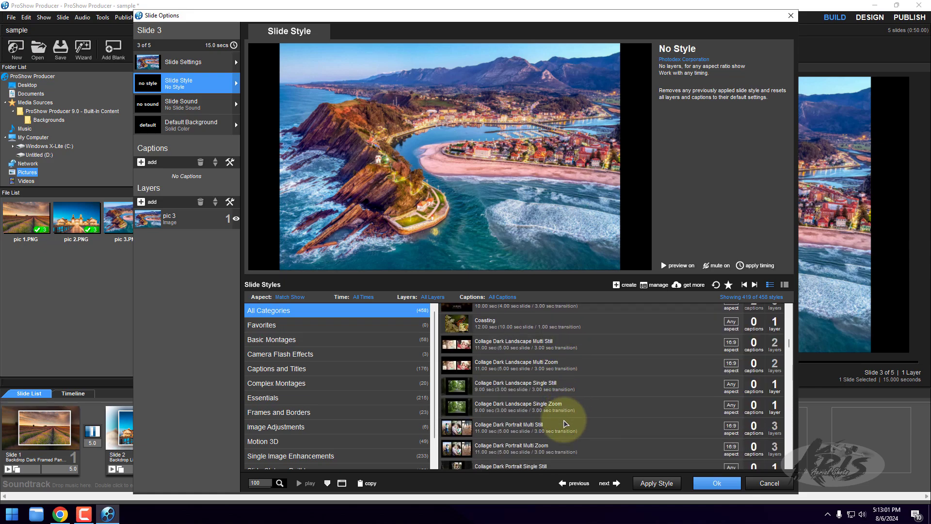
scroll(564, 422, "down", 2)
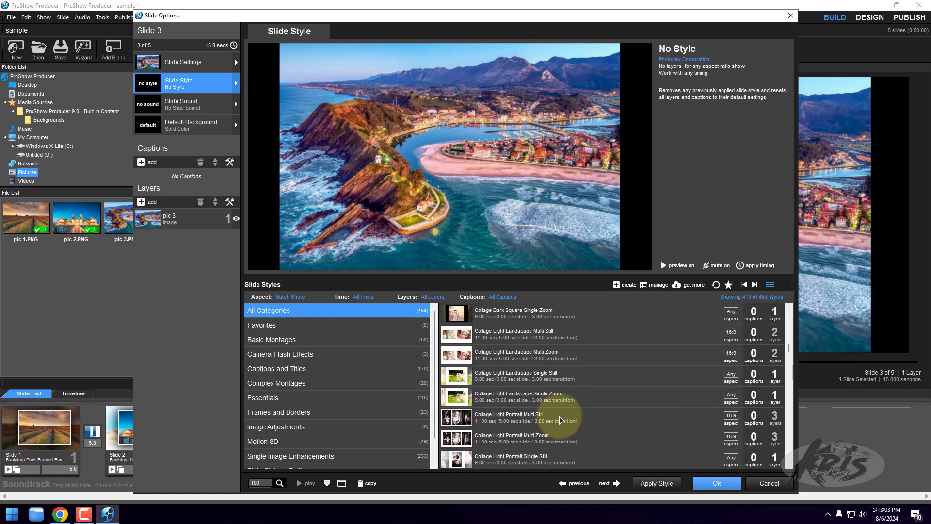
scroll(561, 420, "down", 6)
left_click(565, 358)
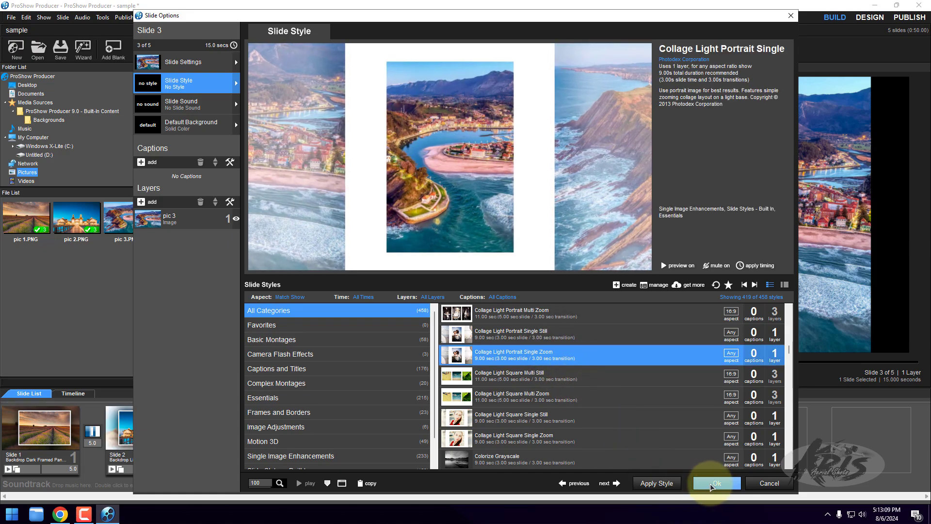
left_click(657, 484)
left_click(495, 287)
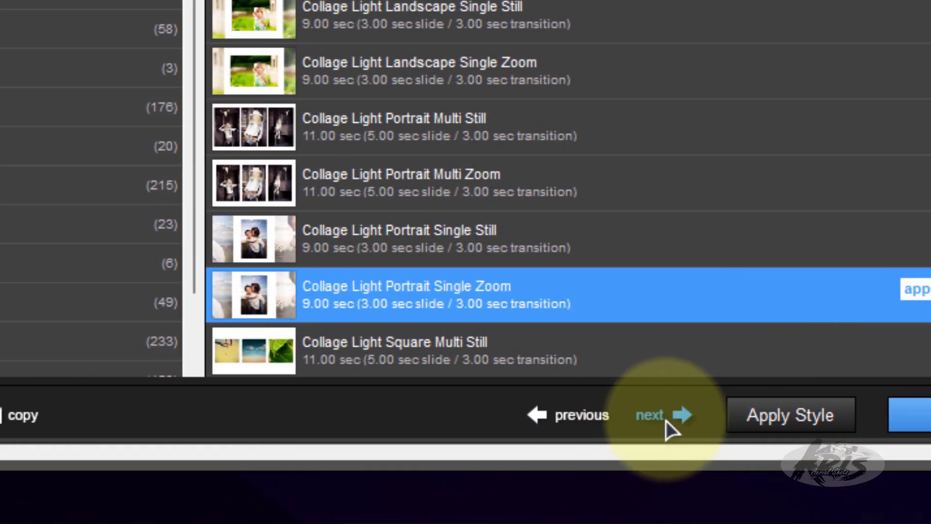
- Advance to Slide 4, the crescent island picture, and apply the Depth Pan Blur 1 style
left_click(665, 420)
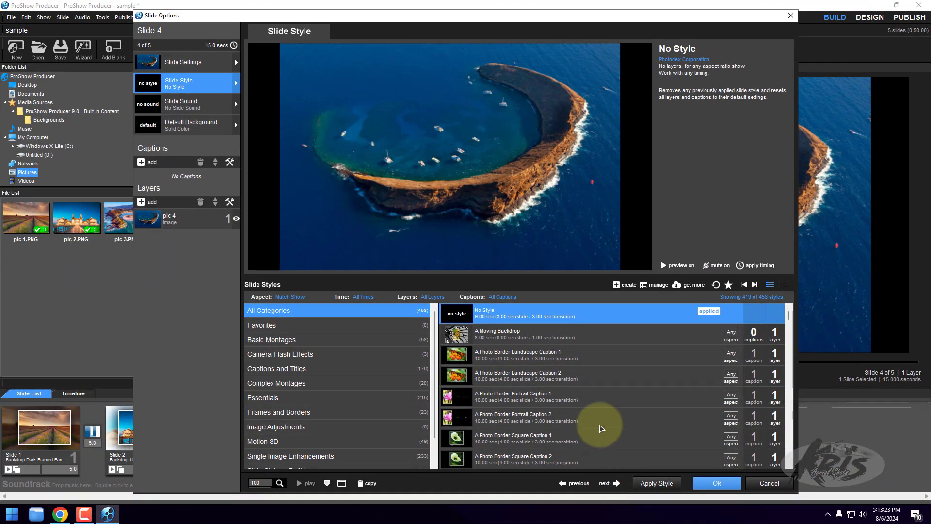
scroll(601, 428, "down", 18)
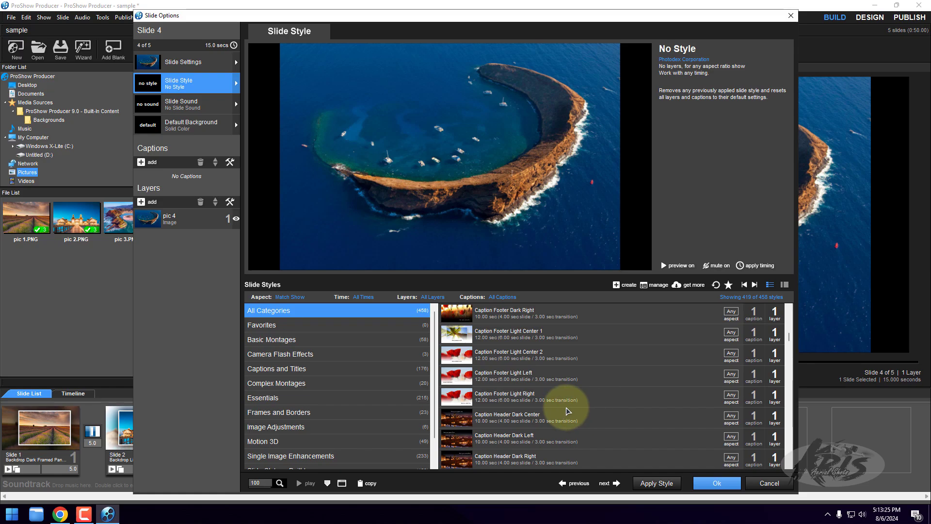
scroll(568, 411, "down", 5)
scroll(552, 414, "down", 10)
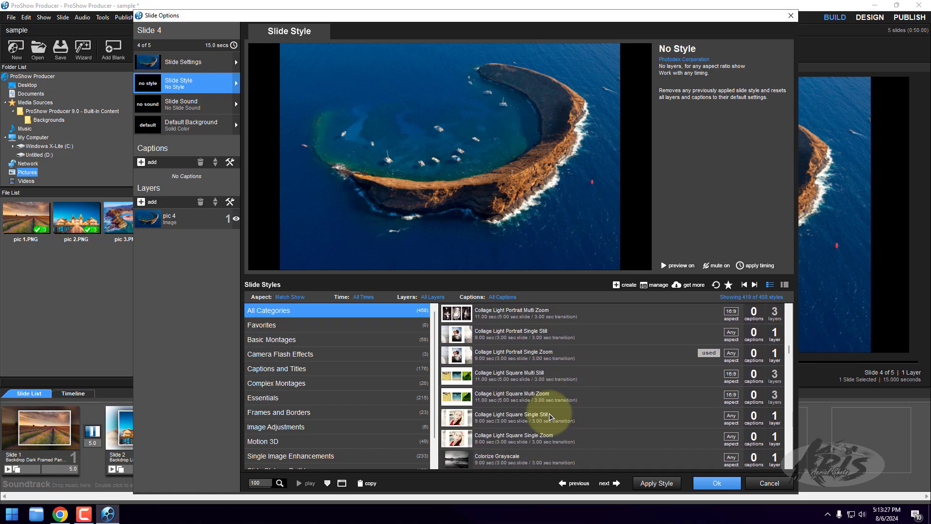
scroll(552, 416, "down", 3)
left_click(610, 359)
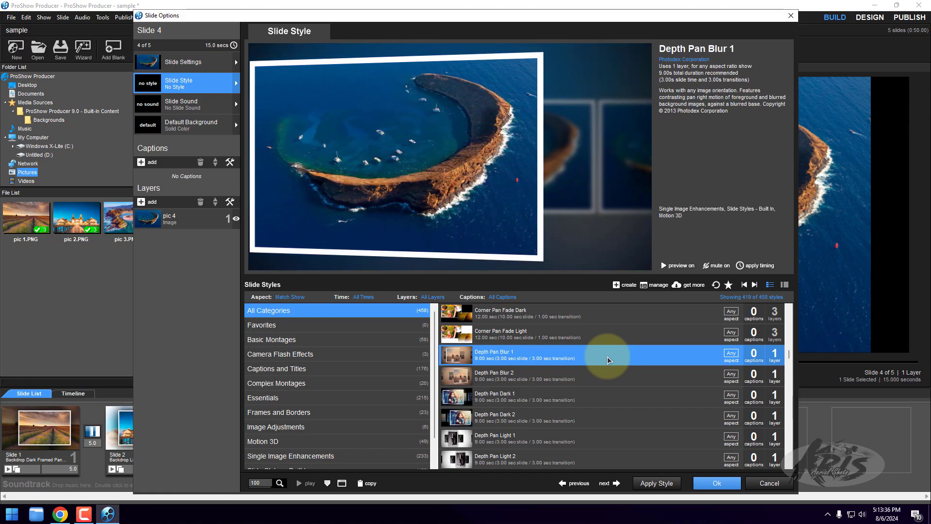
left_click(658, 481)
left_click(475, 287)
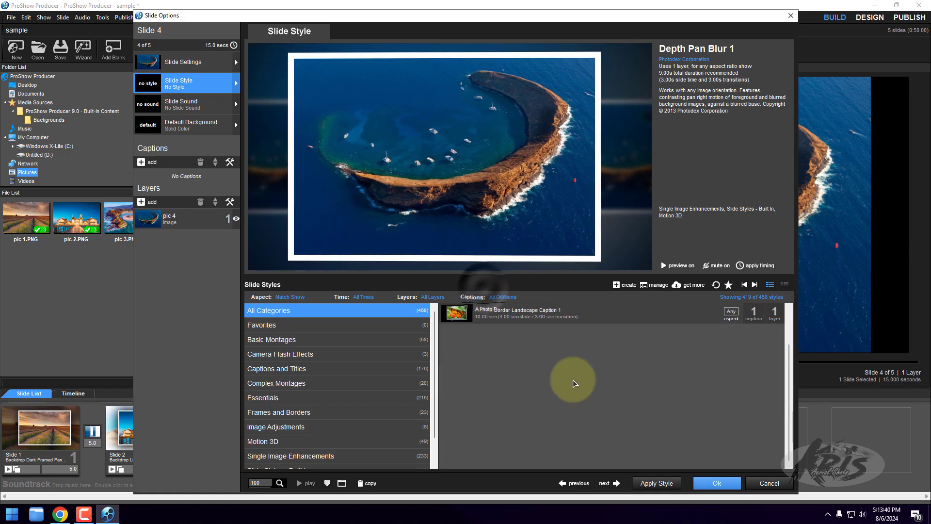
- Advance to Slide 5, the lake picture, apply the Fill Frame Zoom Out 1 style and accept the slide options
left_click(612, 485)
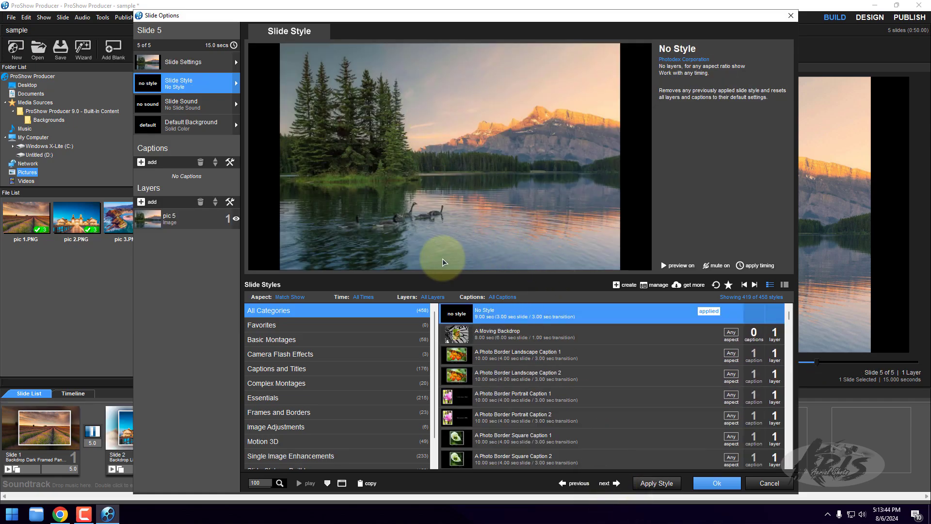
scroll(554, 373, "down", 15)
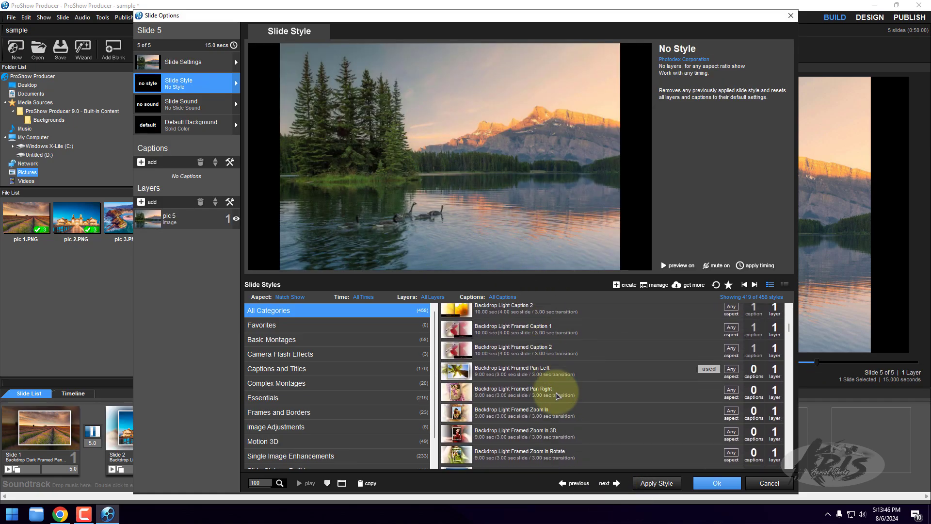
scroll(557, 395, "down", 10)
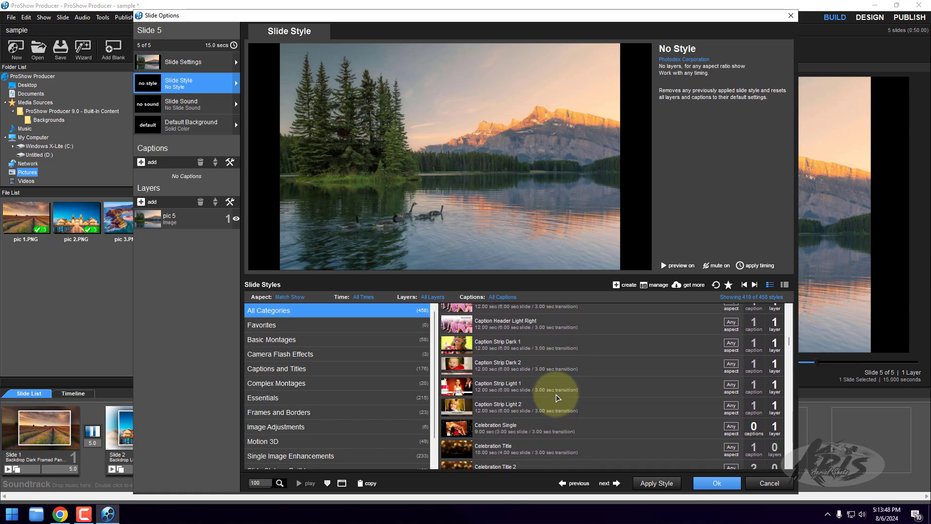
scroll(557, 397, "down", 5)
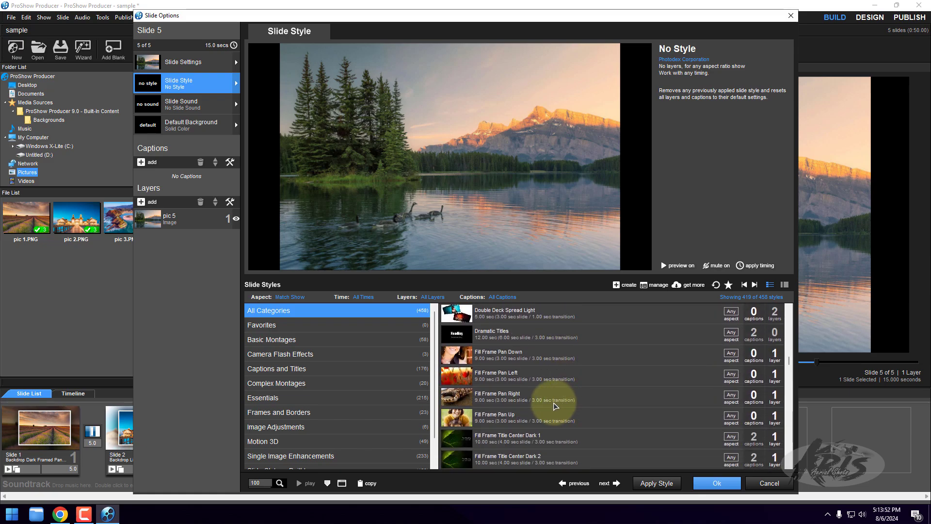
scroll(556, 406, "down", 3)
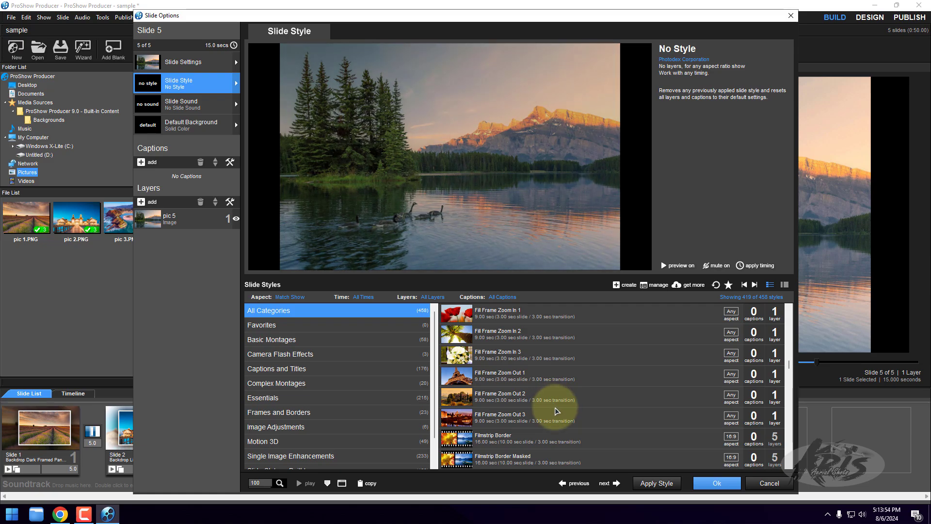
left_click(568, 383)
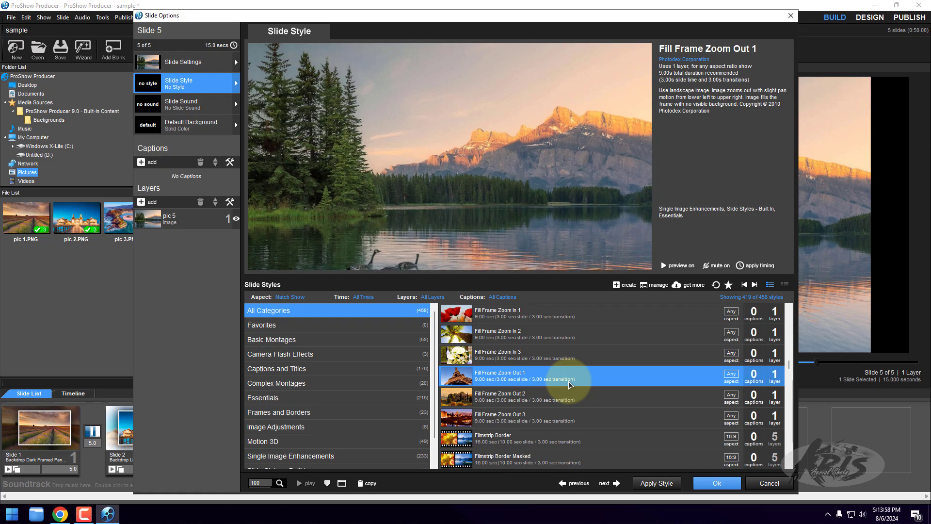
left_click(656, 482)
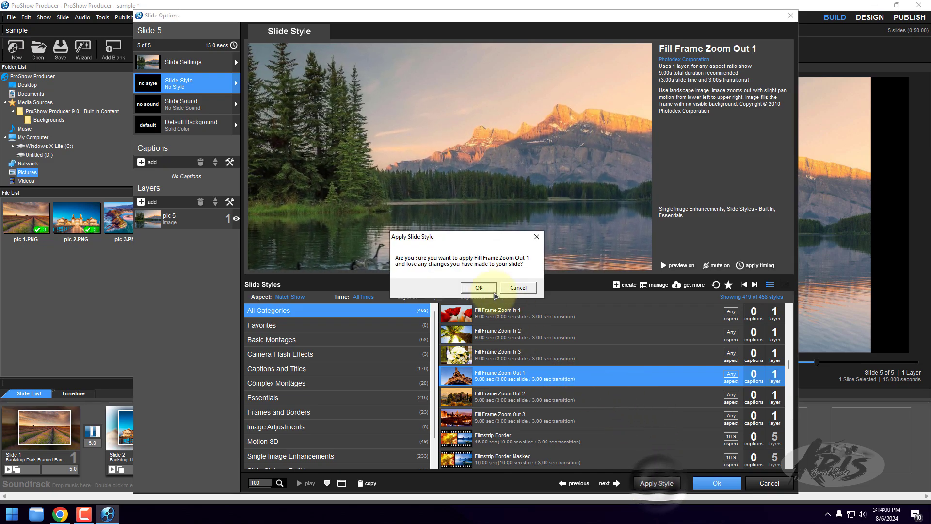
left_click(479, 288)
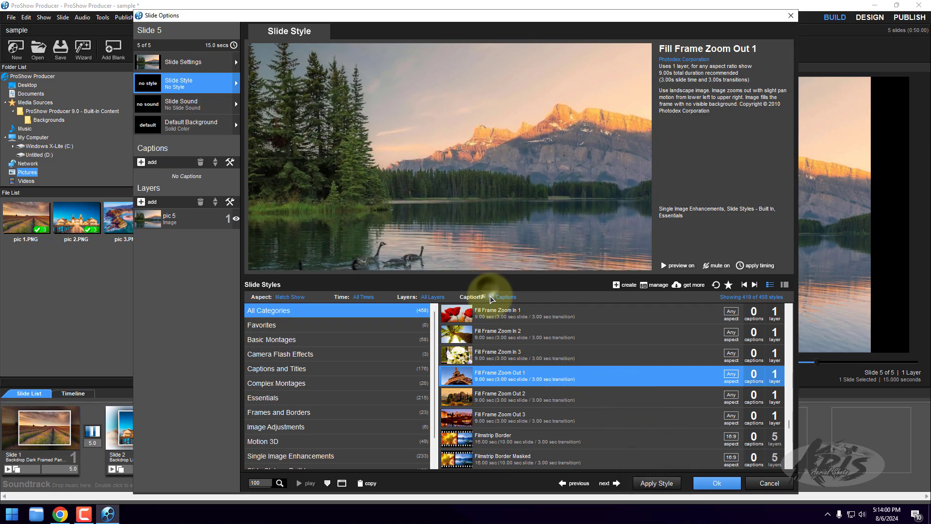
left_click(713, 483)
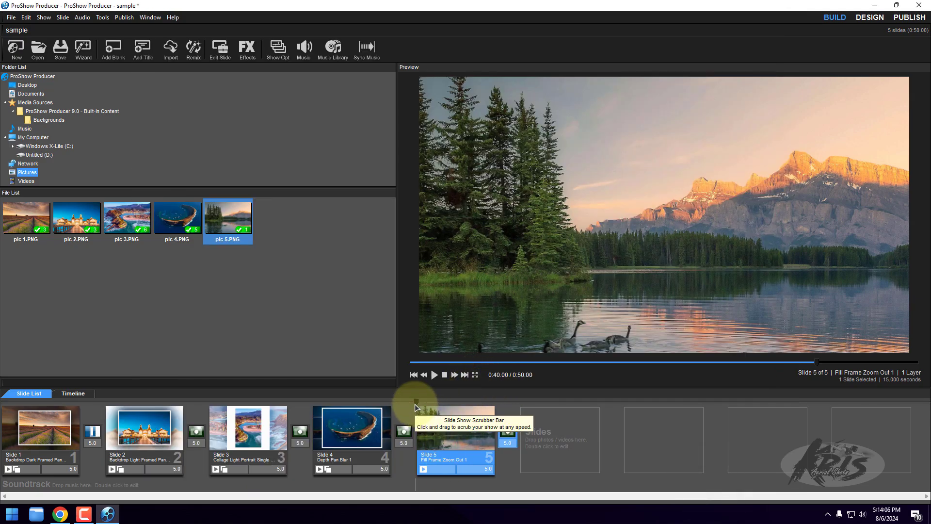
- Return the preview to the start of the show and play the whole slideshow
left_click_drag(416, 407, 3, 406)
left_click(434, 375)
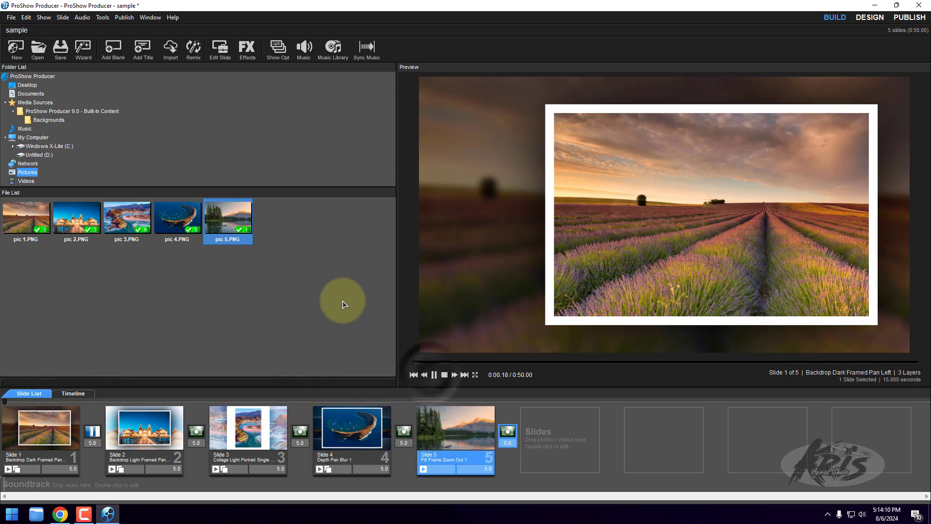